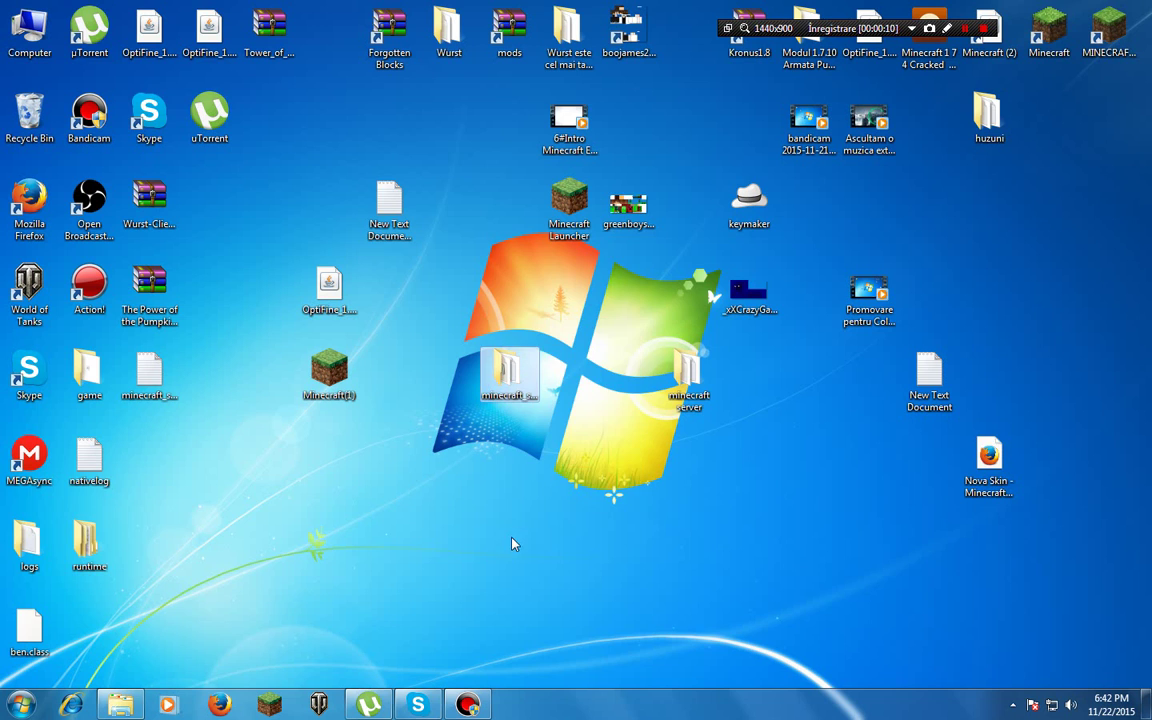
left_click_drag(885, 504, 604, 478)
right_click(604, 478)
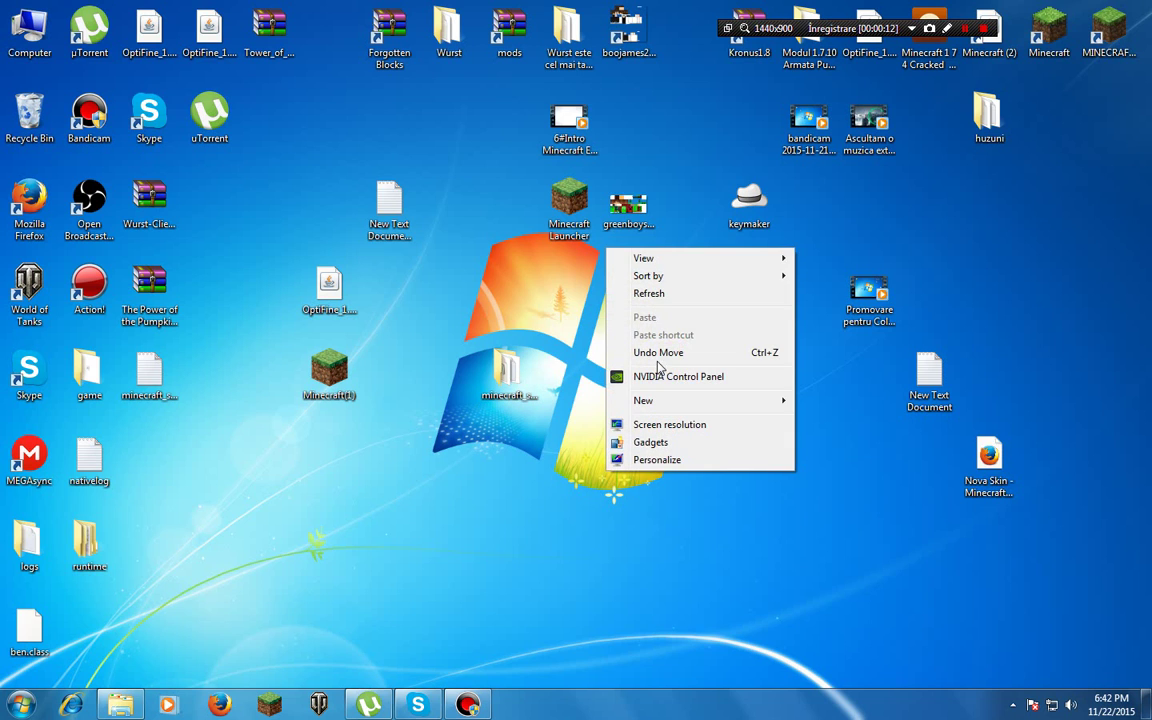
left_click(663, 292)
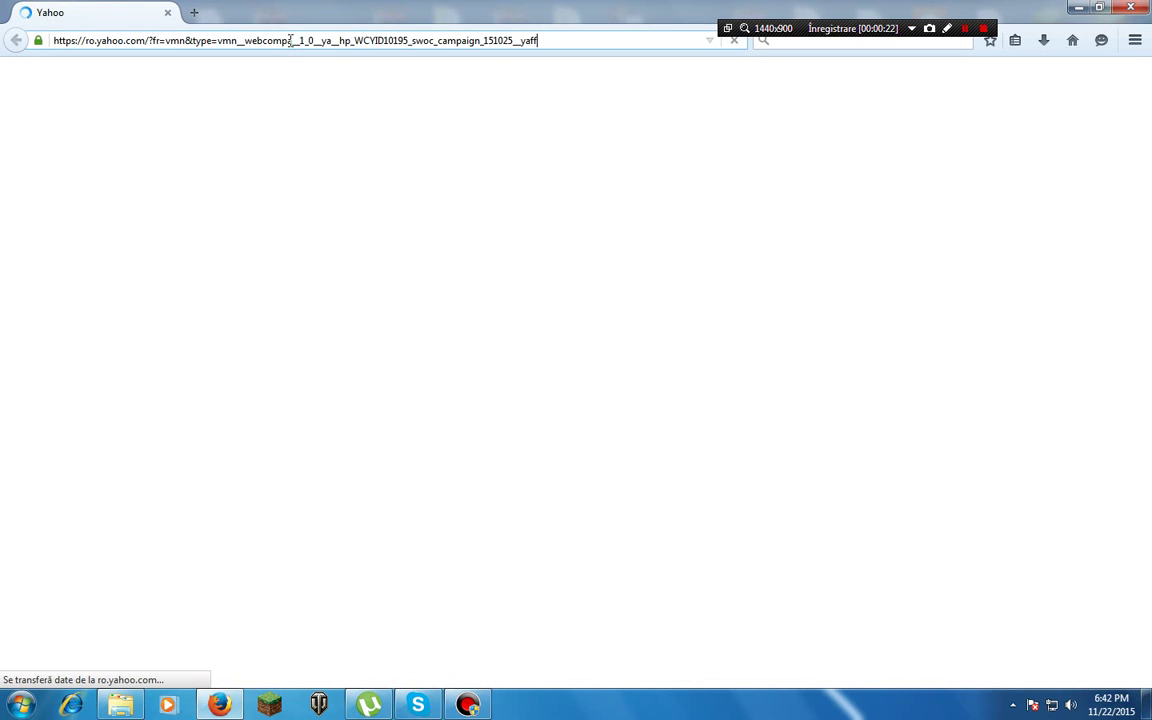
Step: Replace the Yahoo address in the browser with google.ro and load the Google page
right_click(366, 35)
right_click(348, 38)
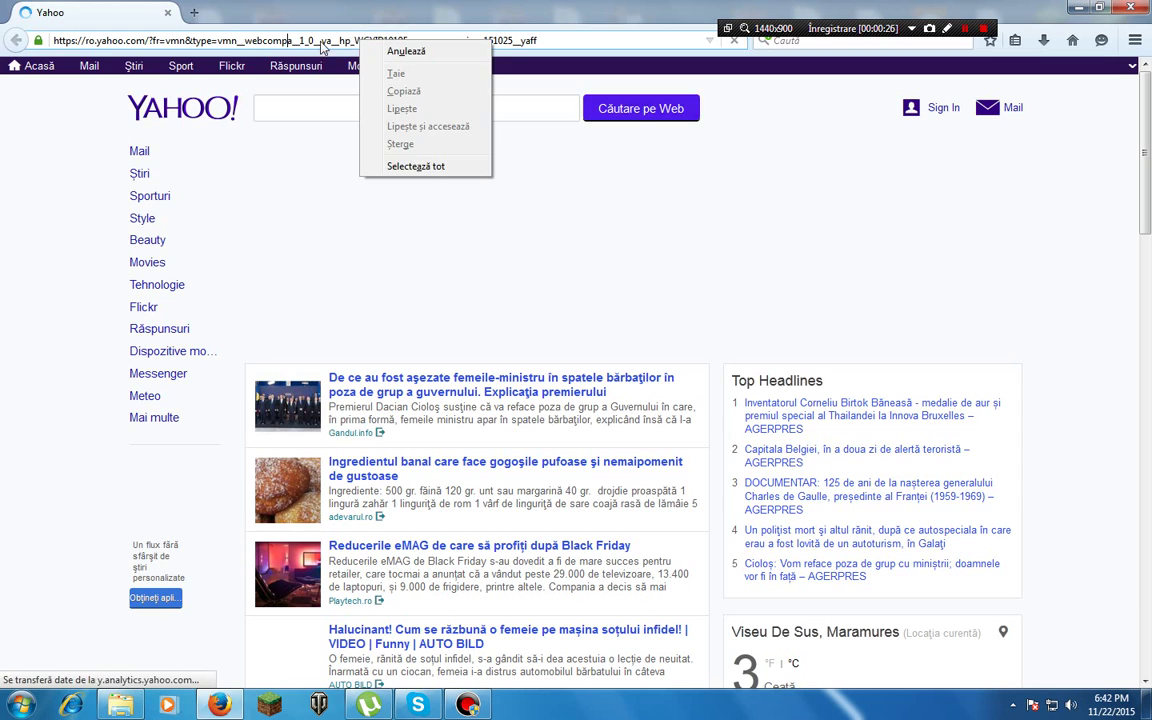
right_click(312, 33)
right_click(323, 39)
left_click(379, 166)
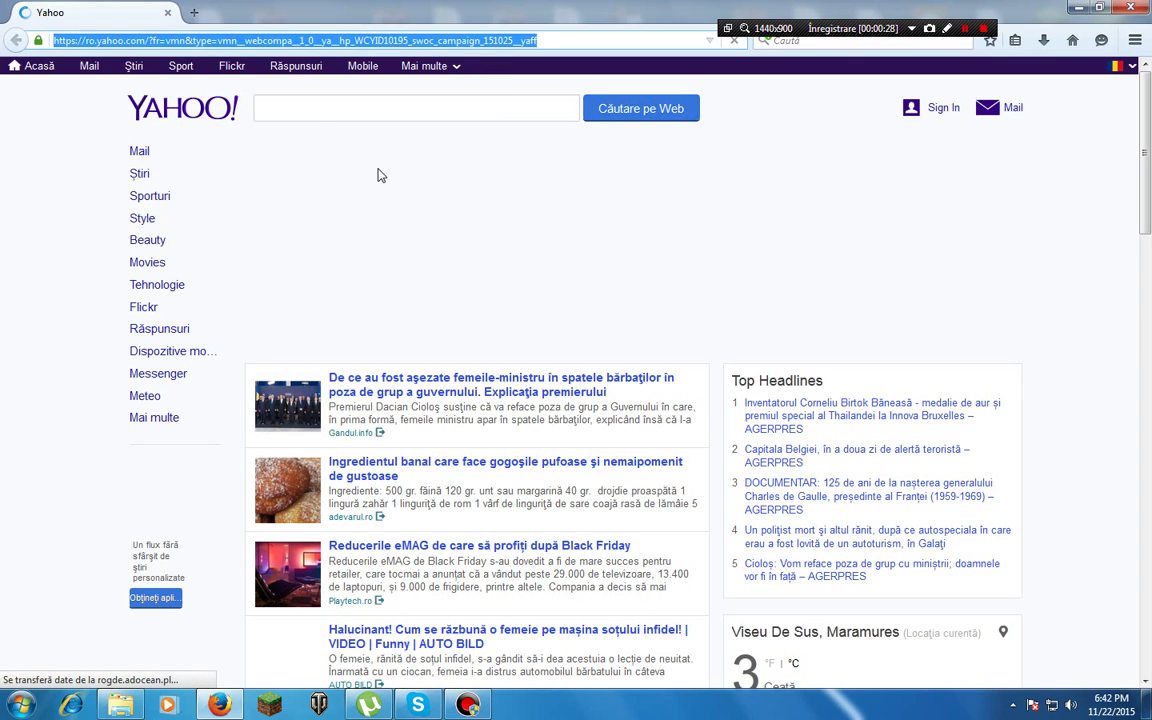
type("google.ro/")
key("Return")
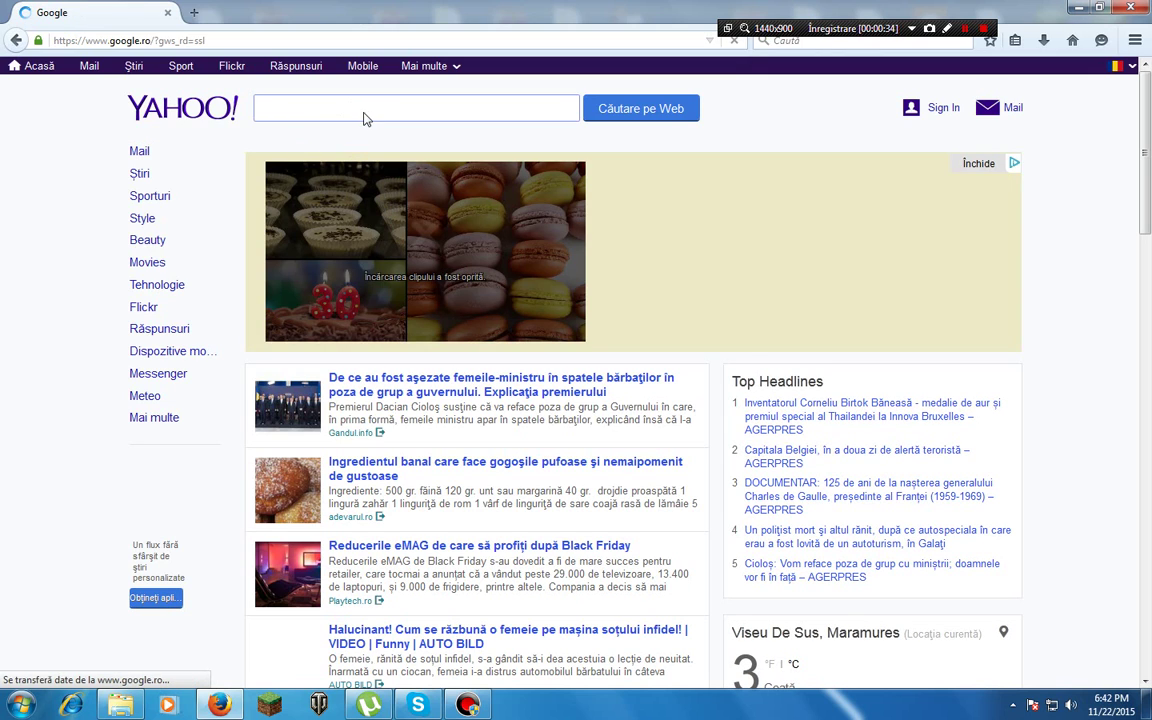
type("wwww")
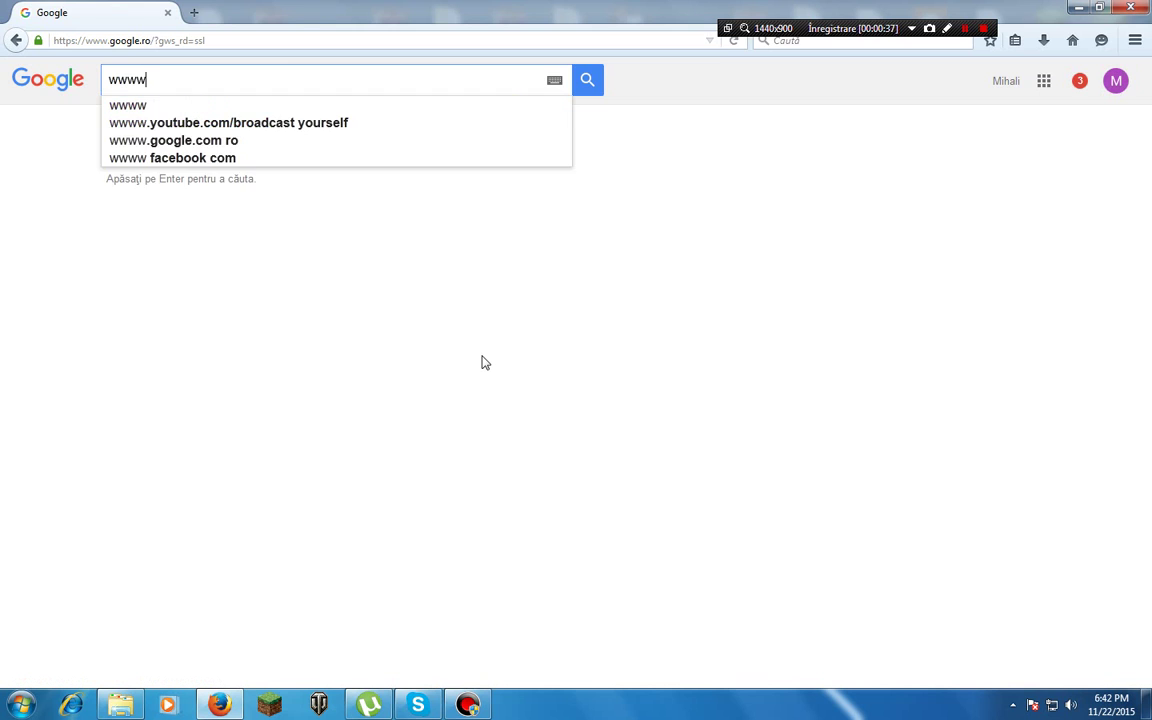
key("BackSpace")
type(".mi")
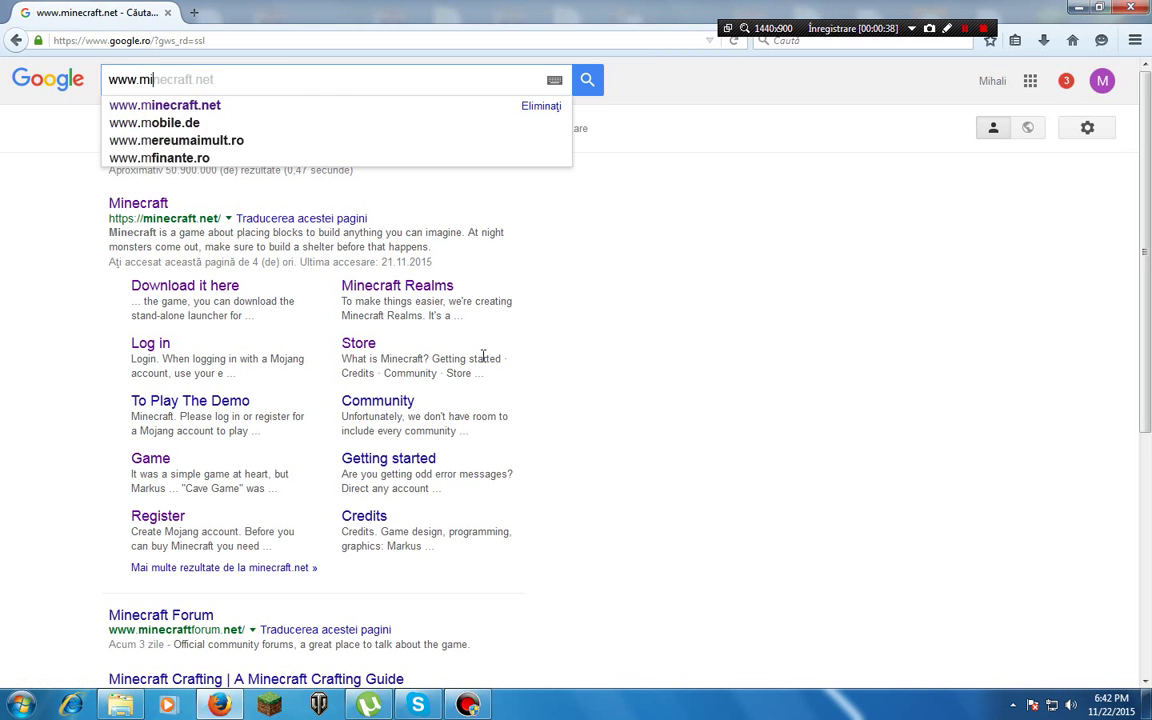
type("necraft.net")
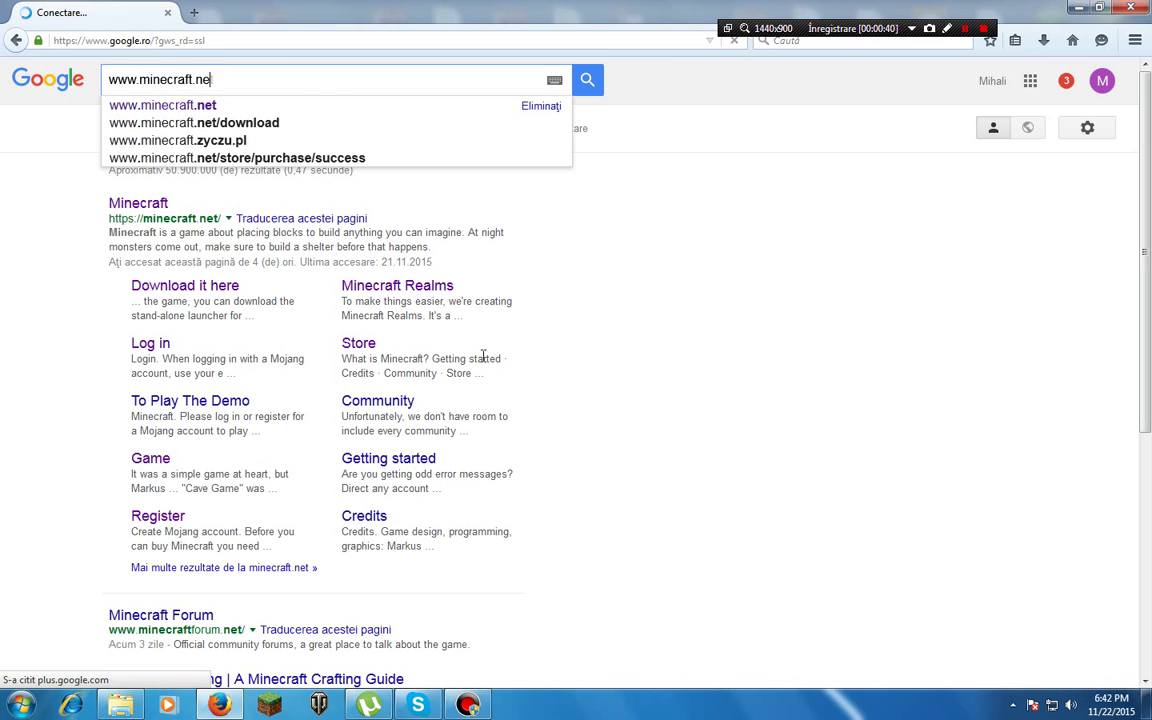
key("Return")
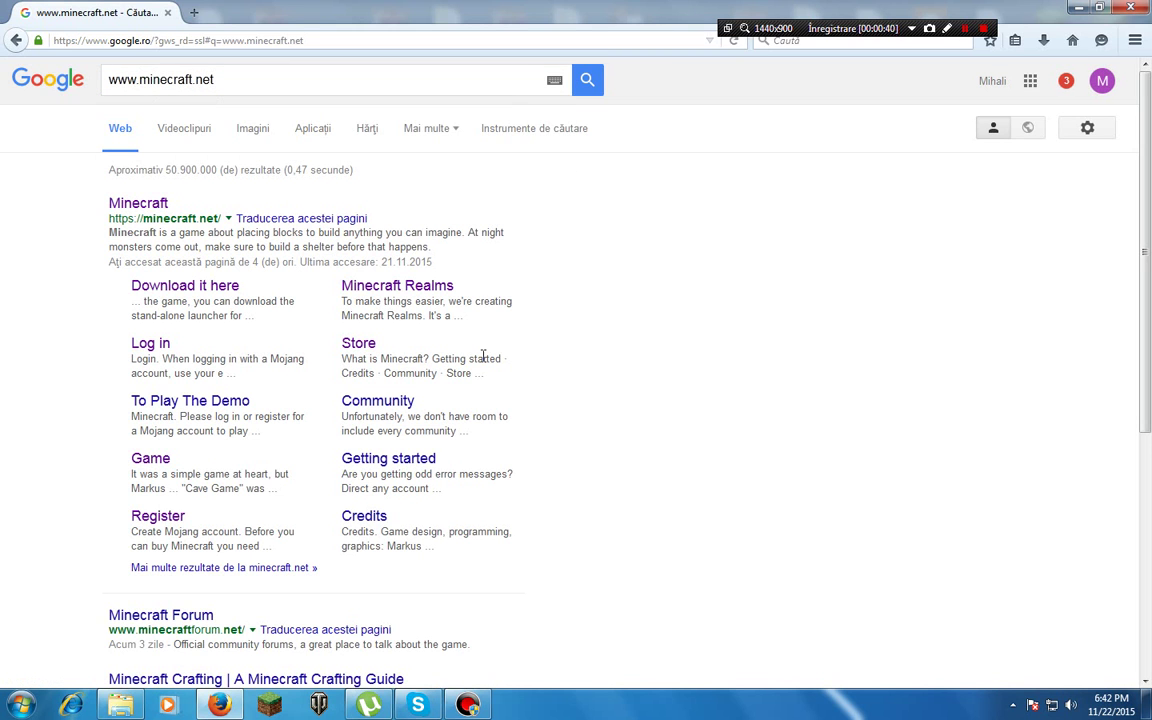
left_click(138, 203)
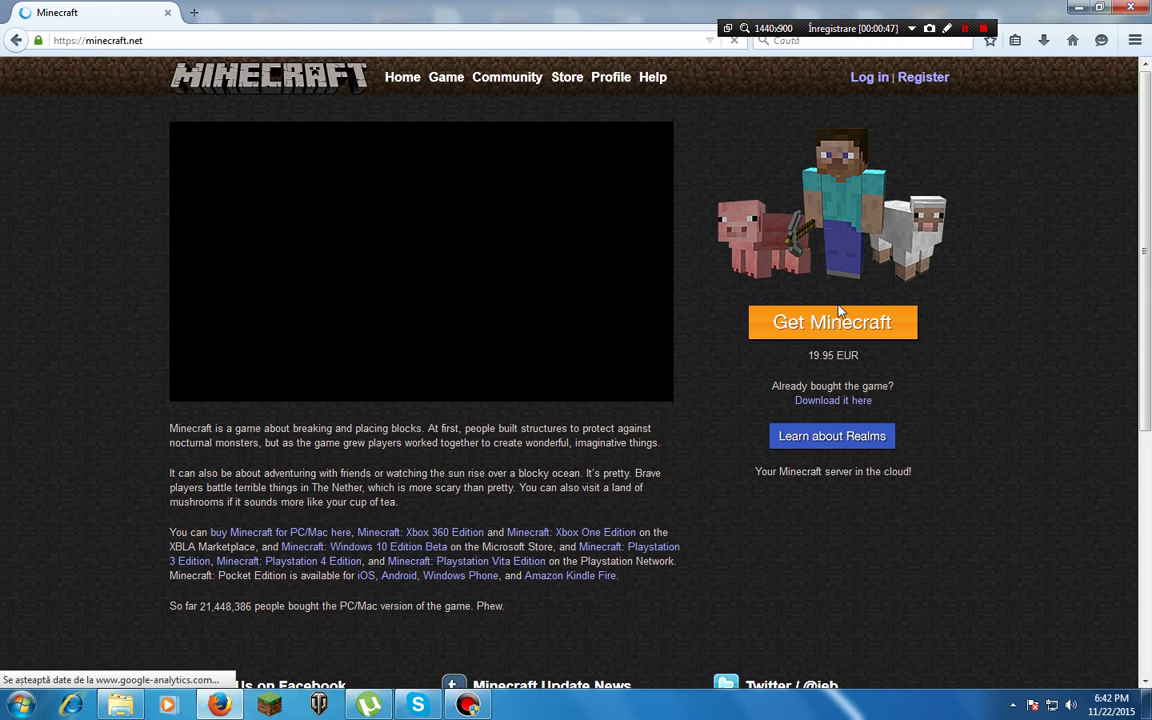
Step: Log in to the Minecraft site with the account e-mail and password, choosing to be remembered
scroll(840, 302, "down", 2)
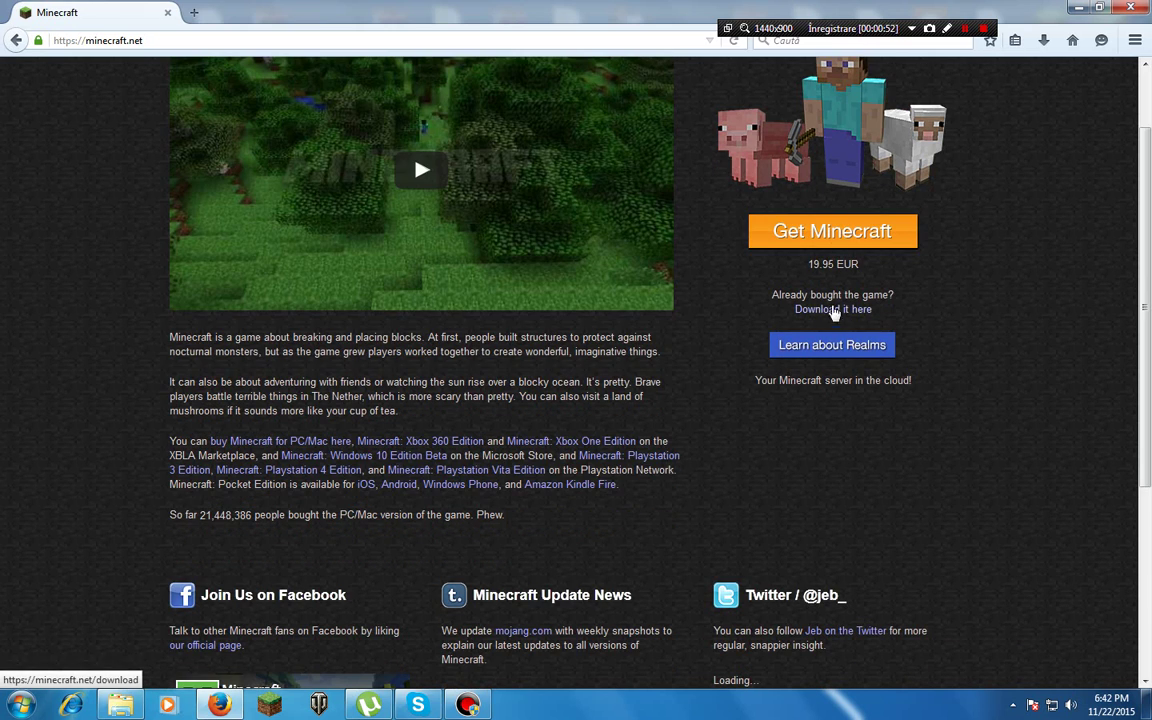
scroll(833, 312, "up", 2)
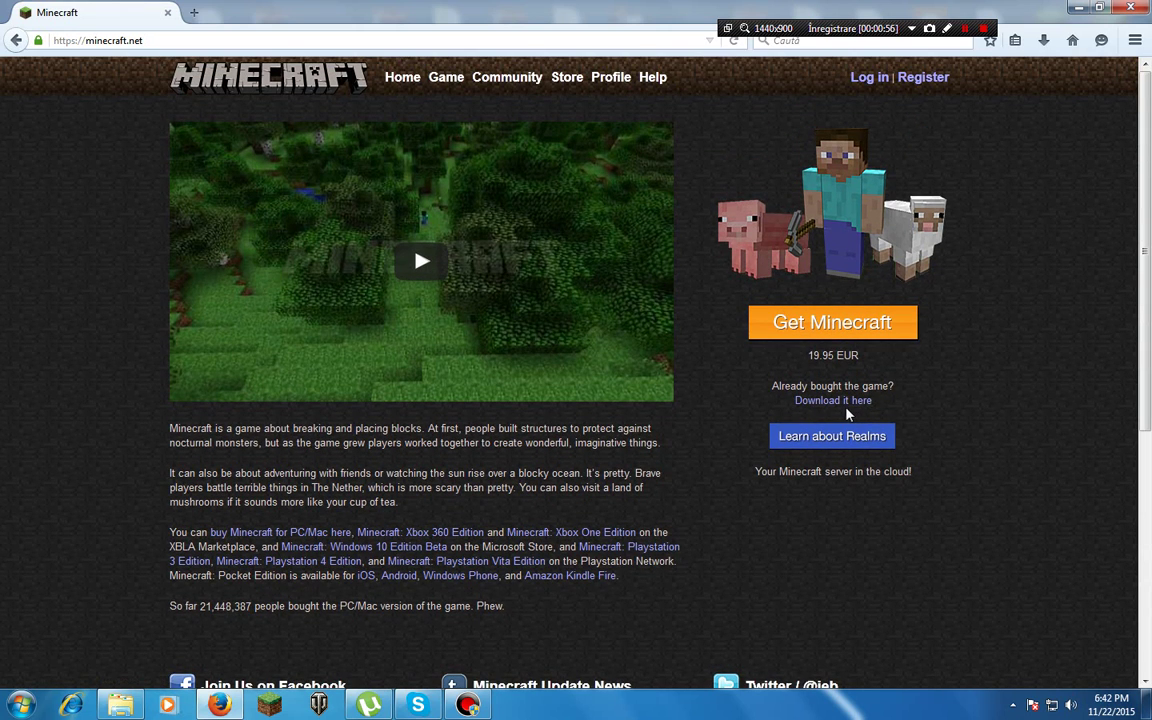
left_click(866, 77)
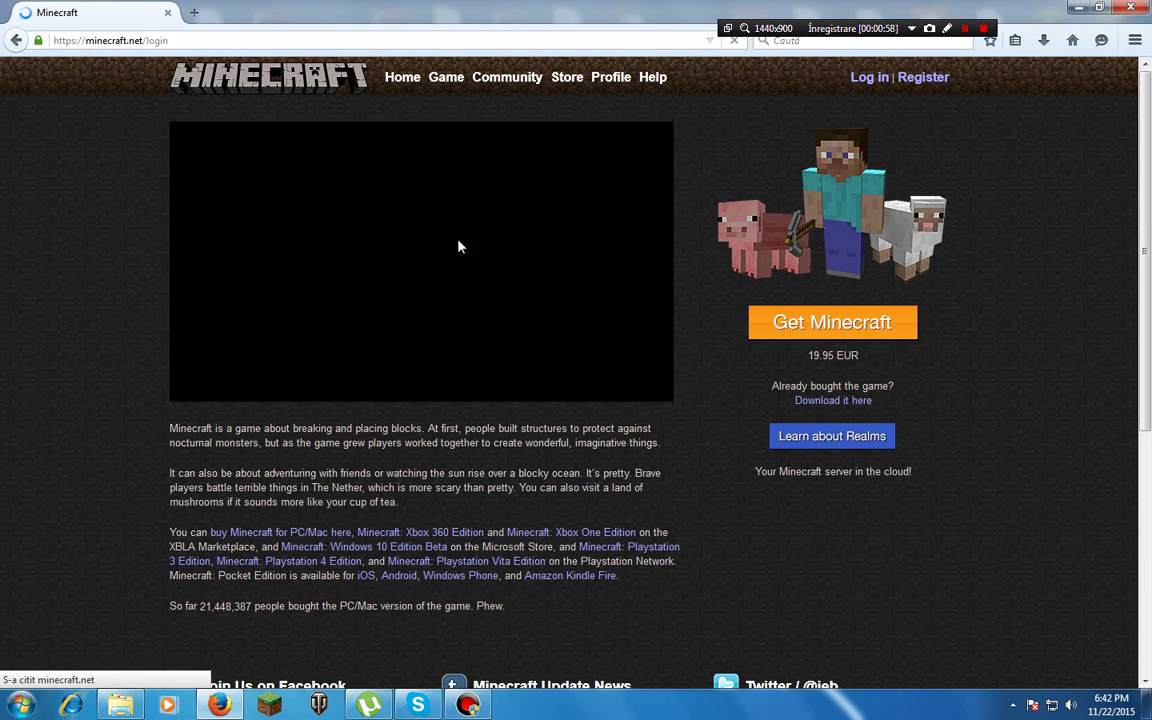
left_click(264, 213)
type("cri")
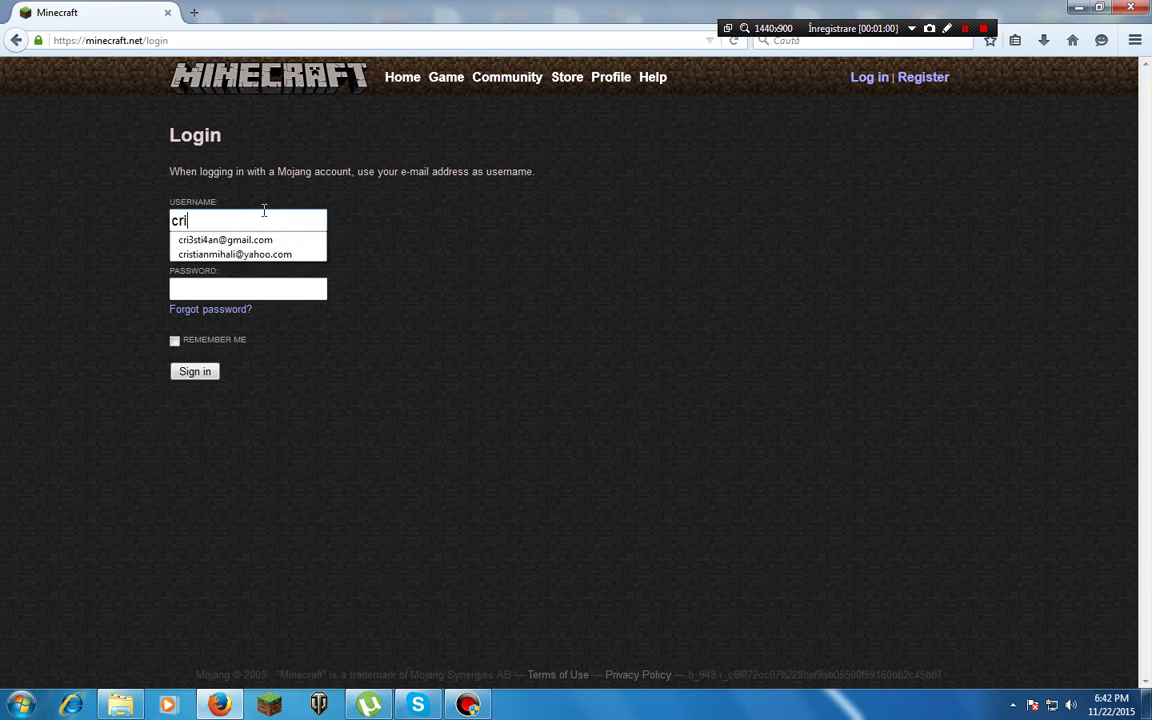
left_click(225, 240)
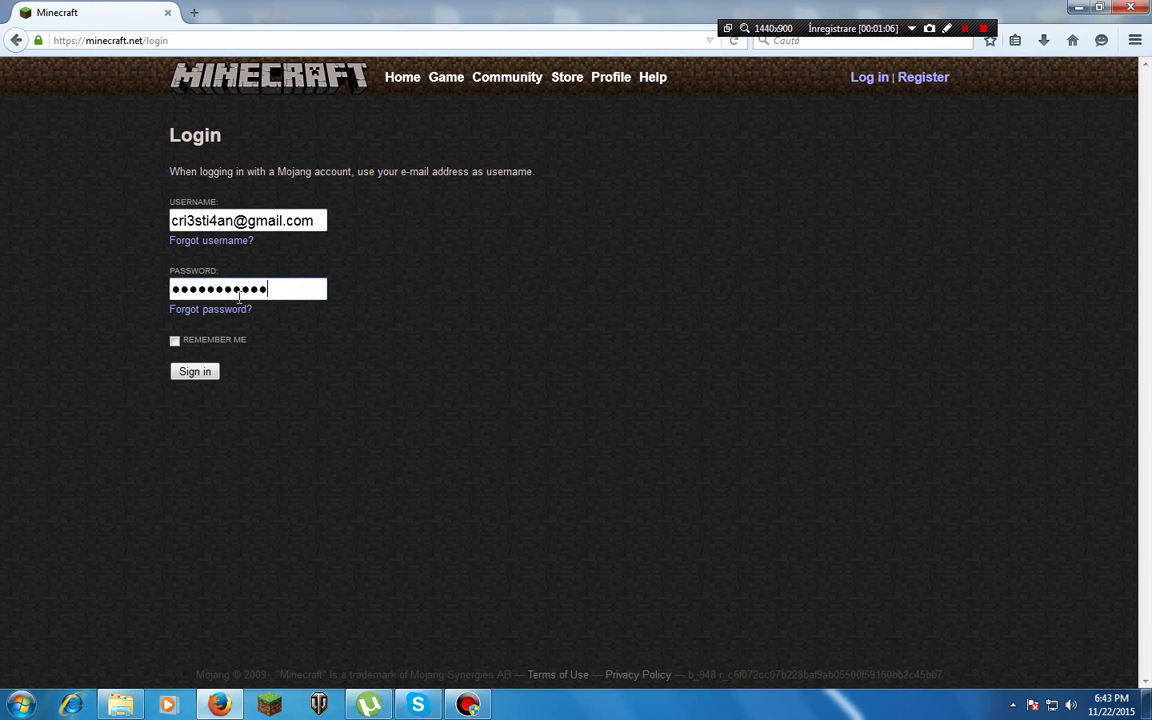
left_click(176, 341)
left_click(195, 374)
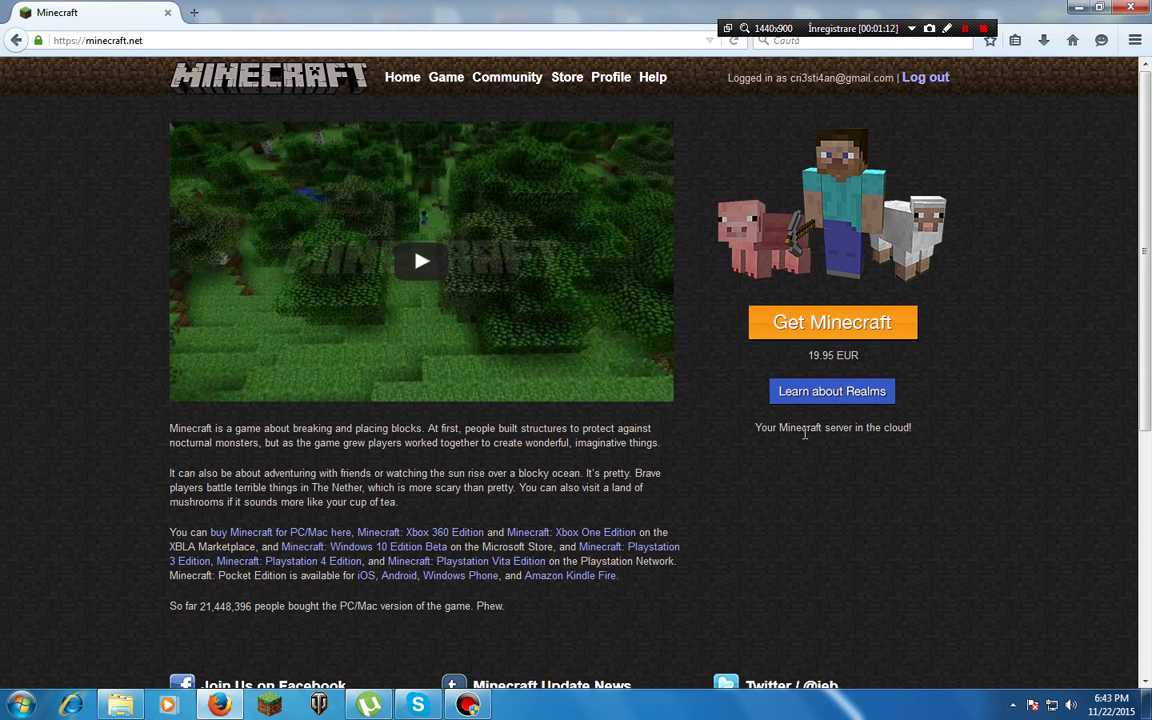
Step: Look over the Minecraft home page and log out of the account
scroll(698, 440, "down", 2)
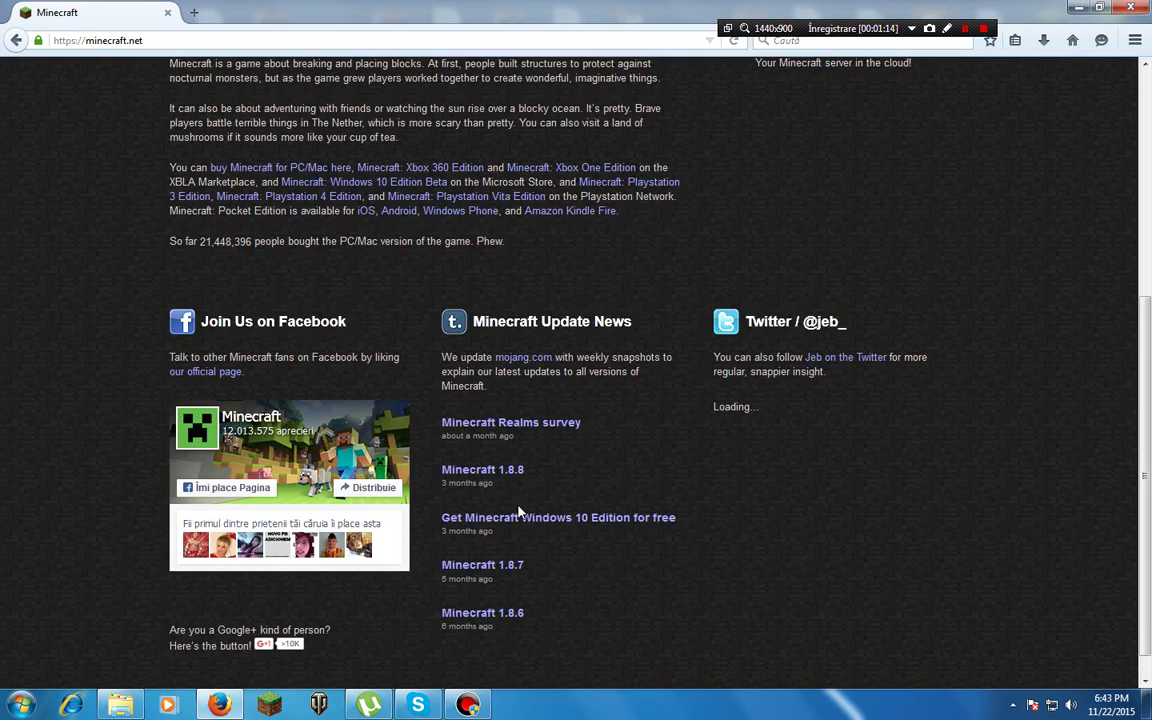
scroll(860, 378, "up", 2)
scroll(860, 378, "up", 1)
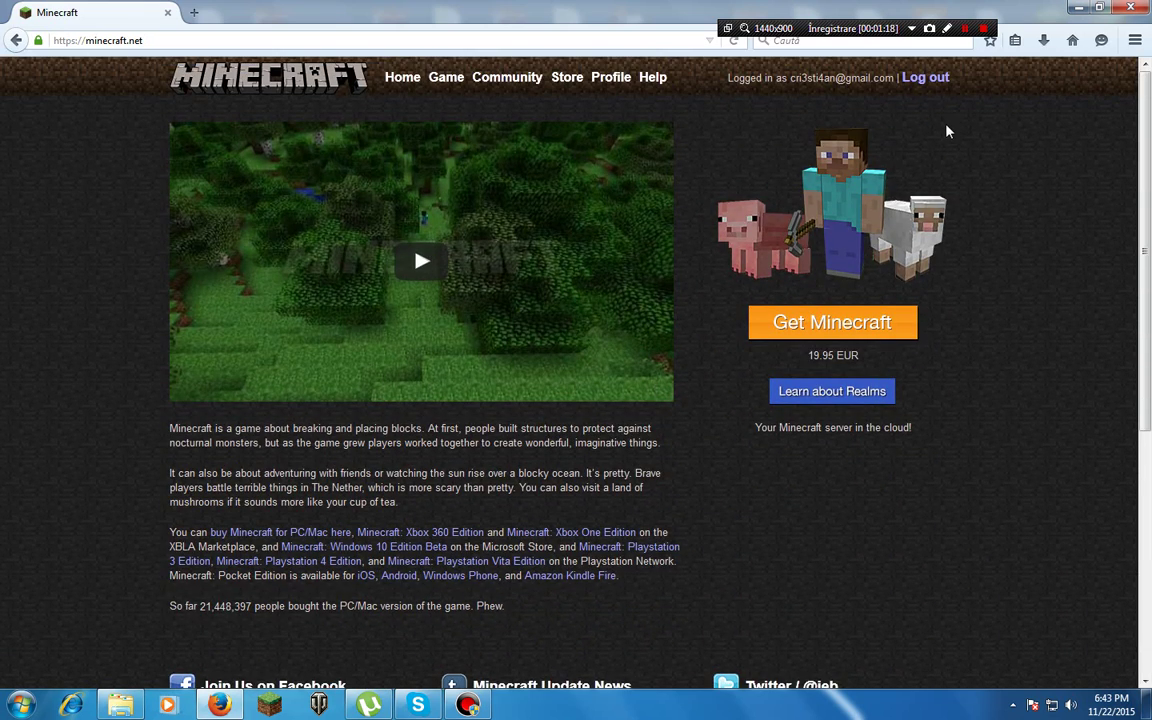
left_click(924, 80)
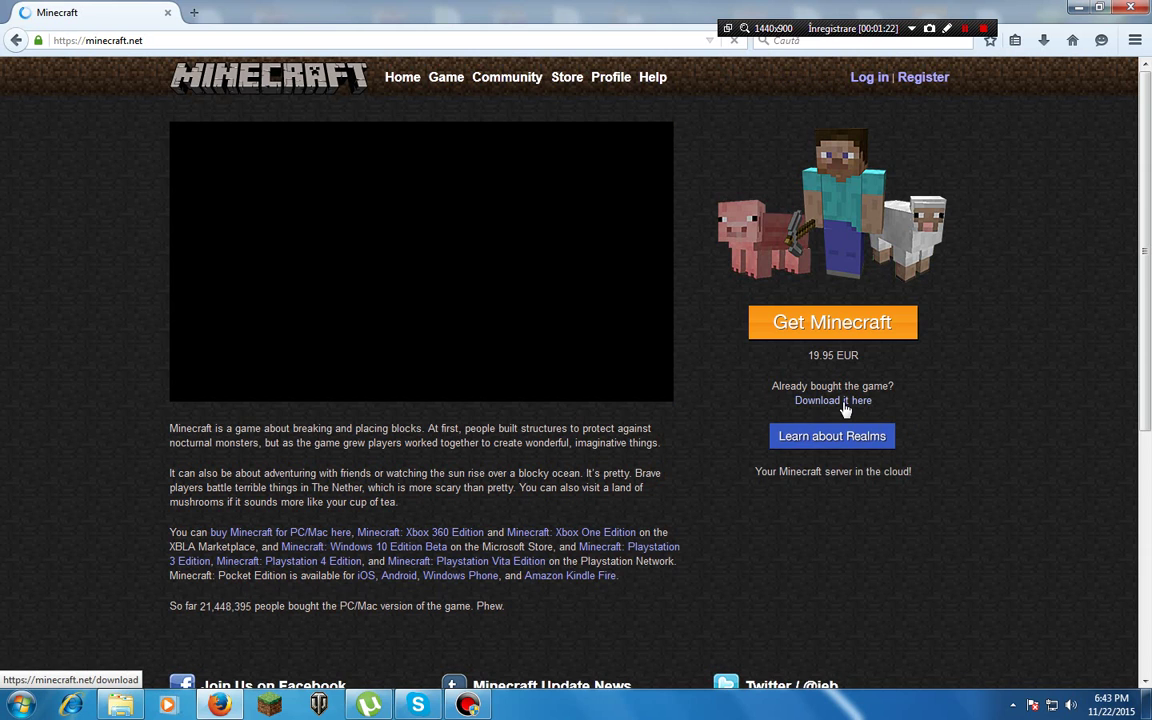
Step: Open the Minecraft download page and save the multiplayer server file minecraft_server.1.8.8.exe
left_click(833, 400)
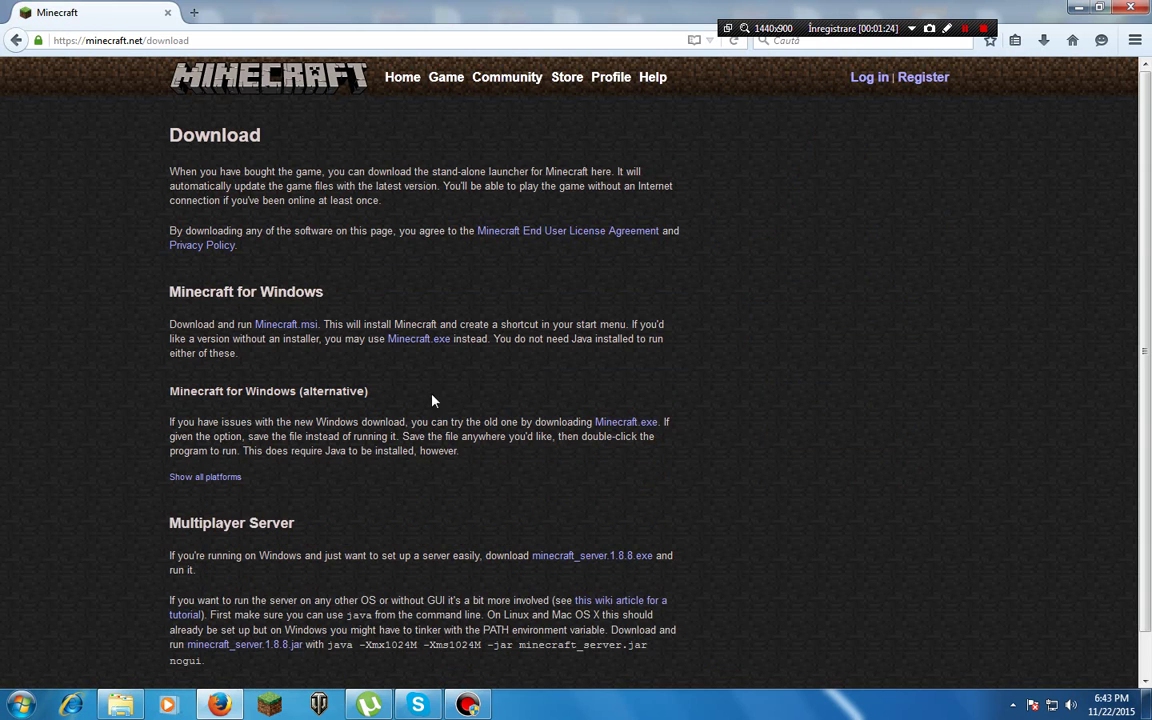
scroll(592, 506, "down", 1)
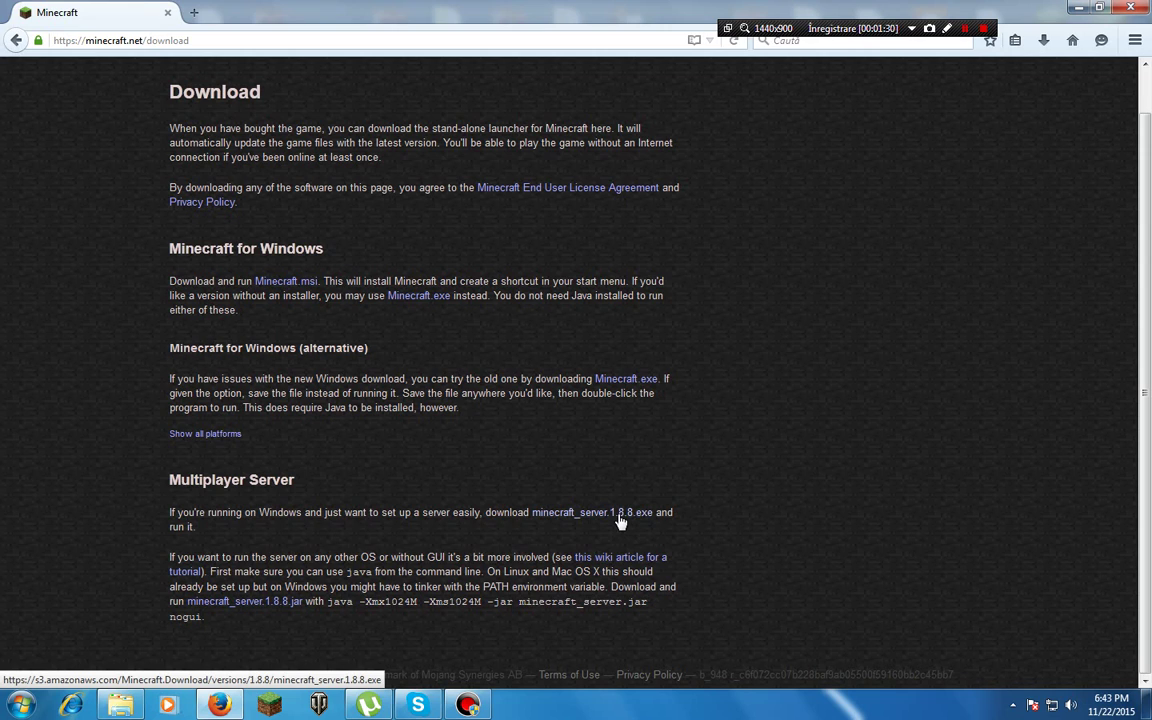
left_click(620, 515)
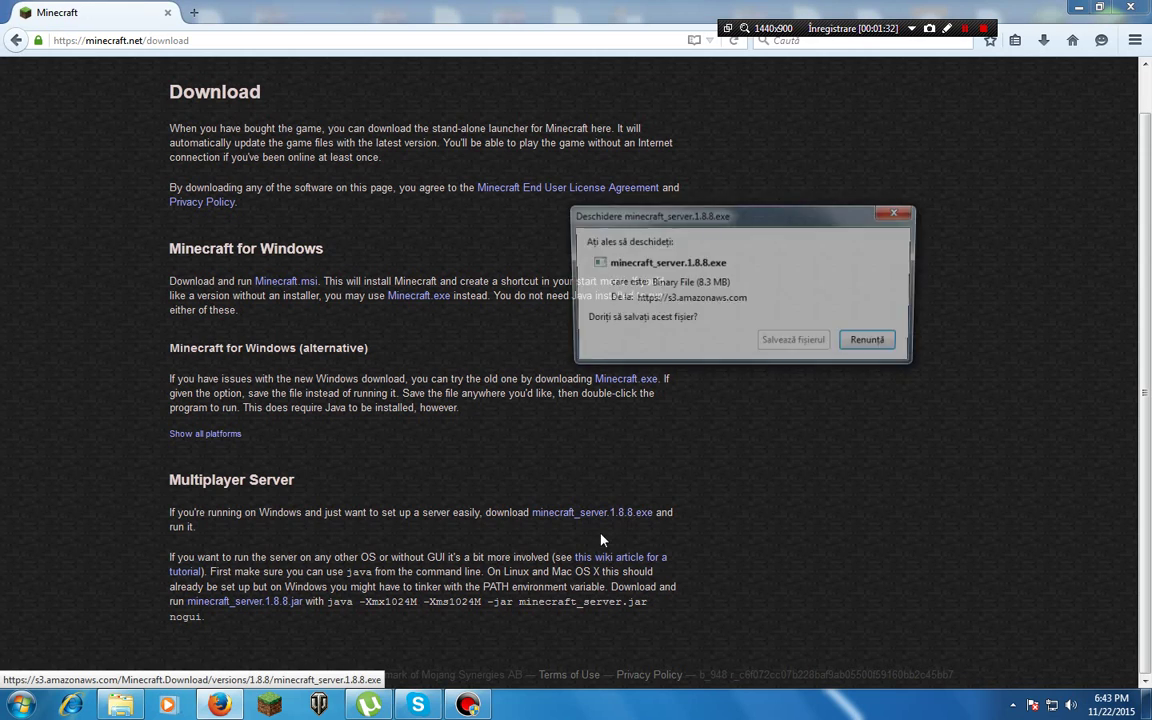
left_click(795, 343)
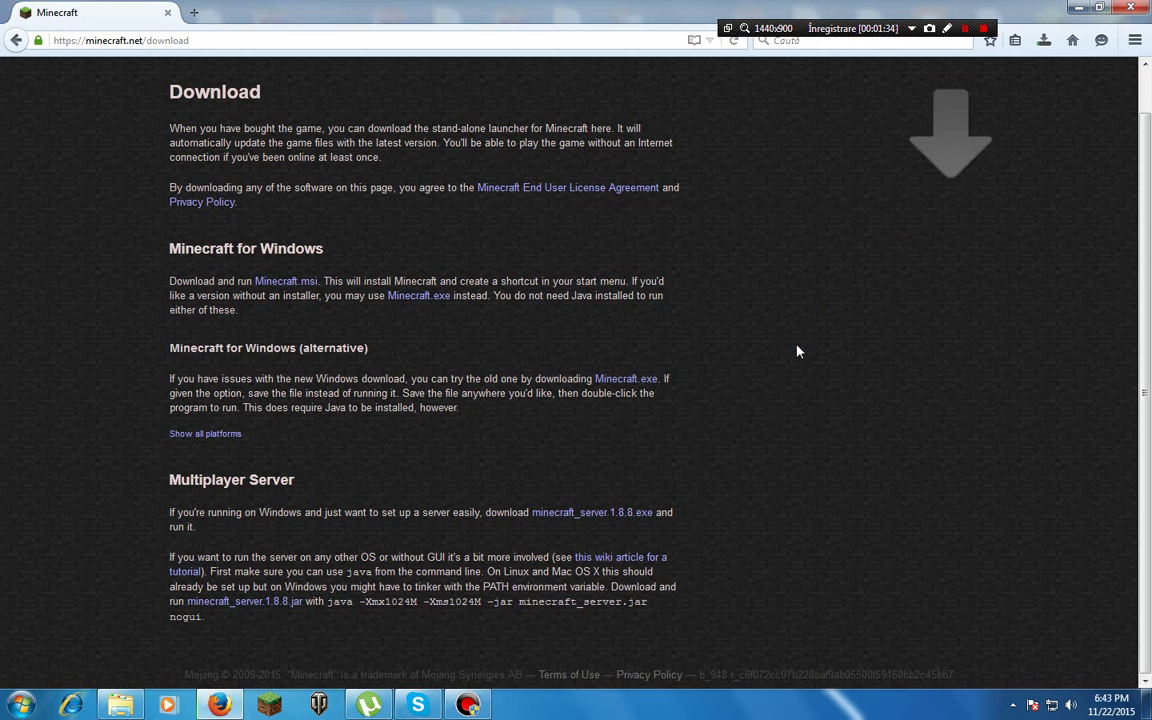
left_click(1046, 45)
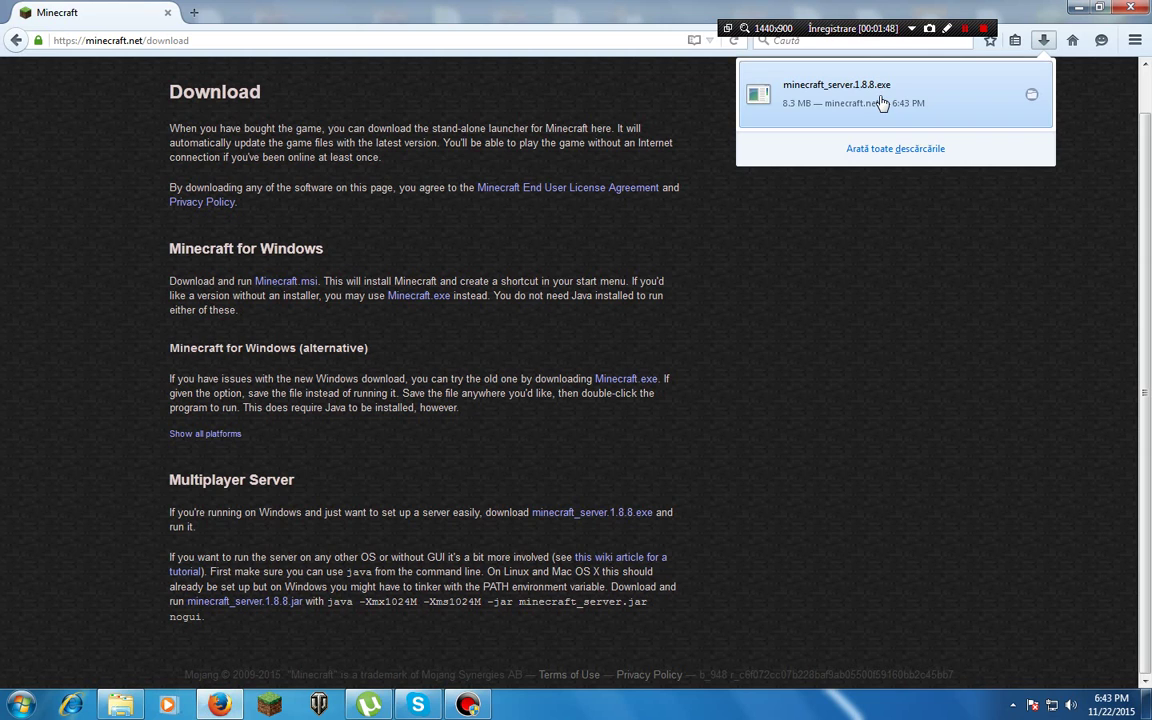
left_click(870, 95)
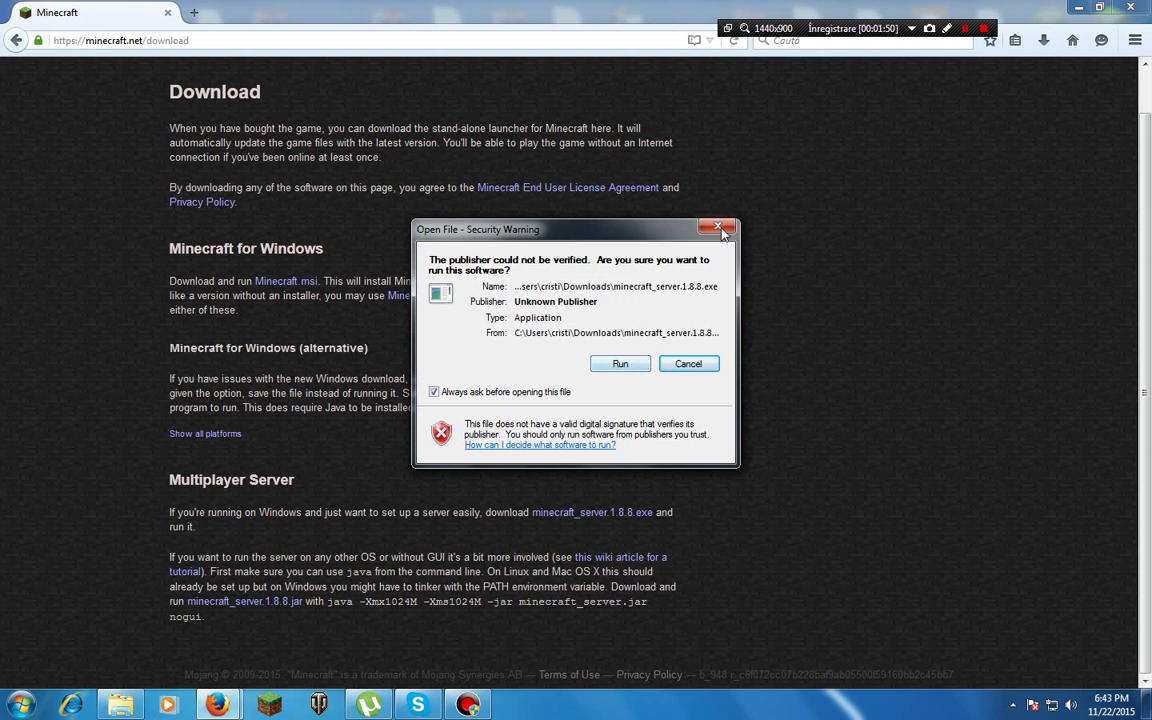
left_click(717, 228)
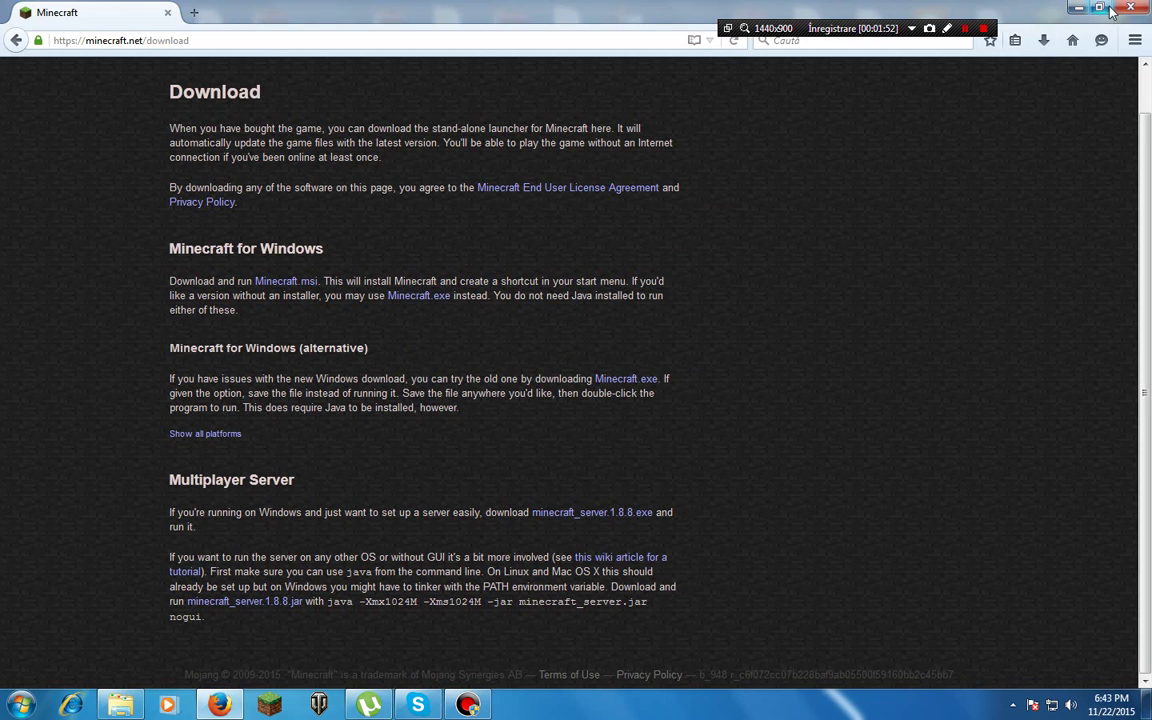
Step: Try to place the downloaded minecraft_server.1.8.8.exe on the desktop from the reduced browser window, and close the browser
double_click(997, 14)
left_click(836, 53)
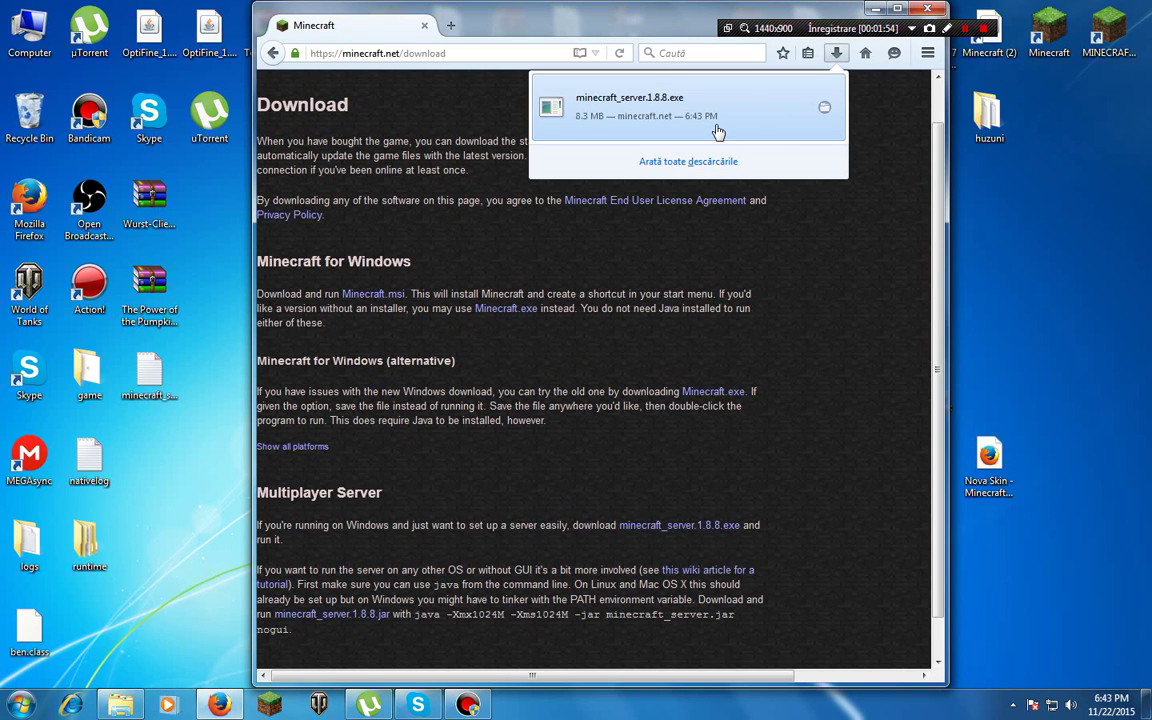
left_click_drag(641, 111, 197, 455)
left_click(918, 12)
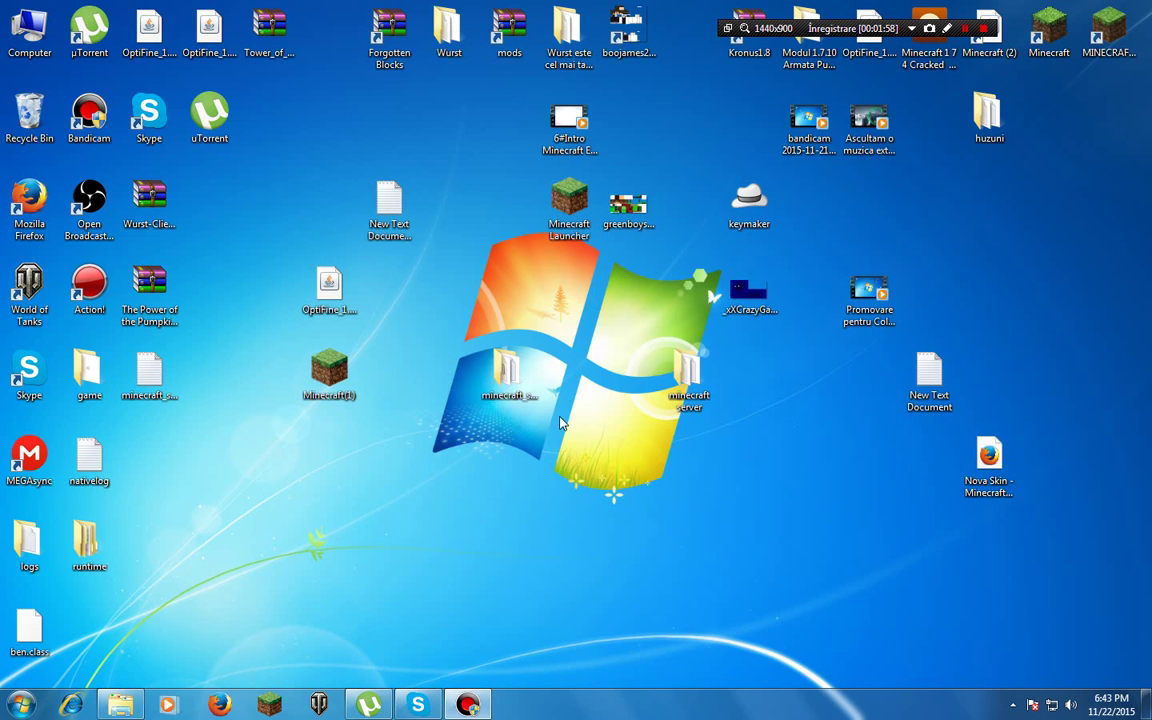
Step: View the contents of the minecraft_server folder on the desktop and close its window
left_click(512, 370)
double_click(512, 370)
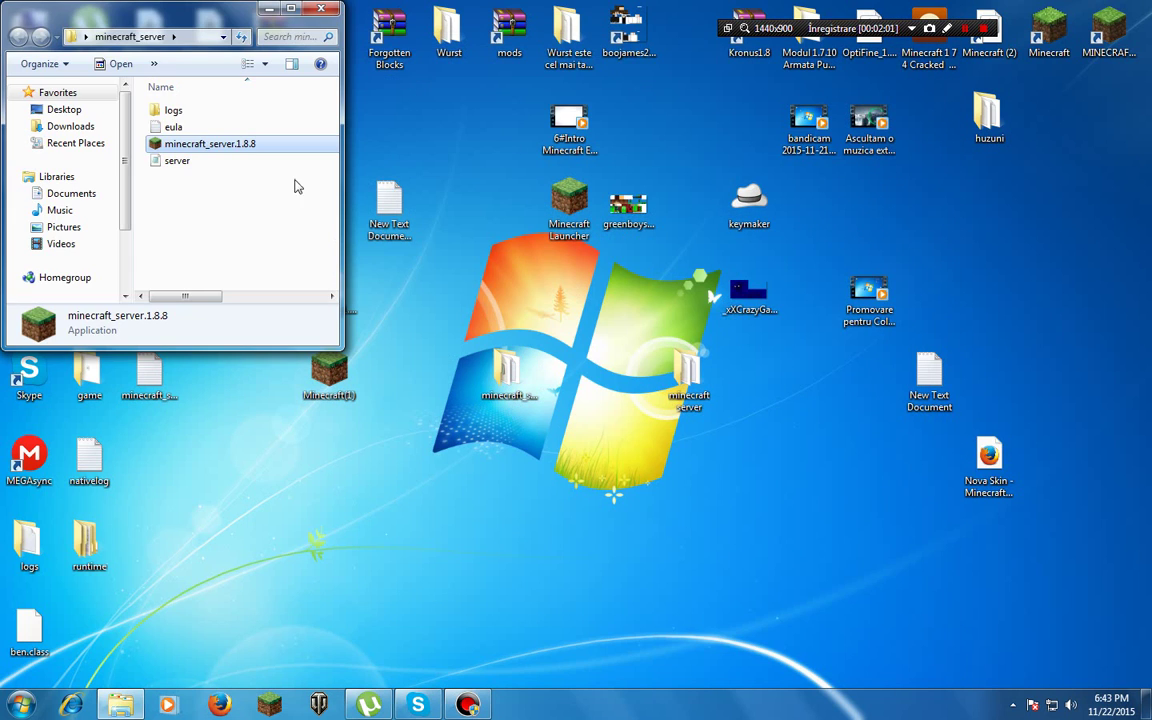
left_click(320, 9)
right_click(528, 447)
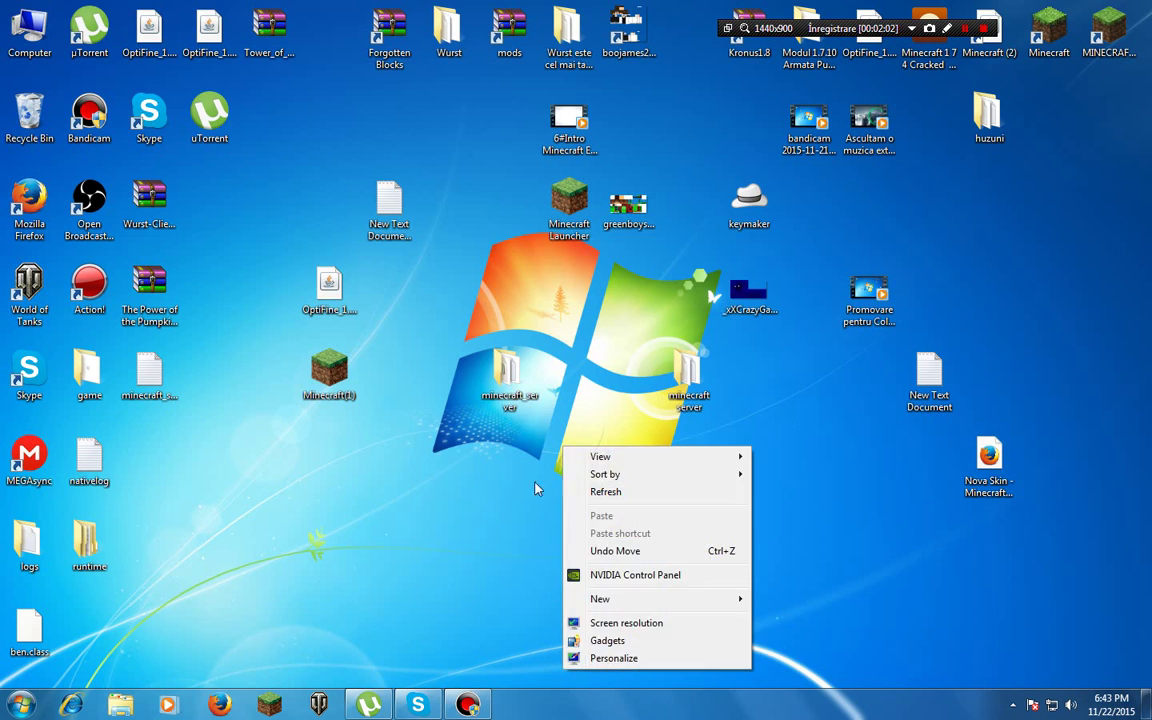
left_click(500, 430)
right_click(404, 473)
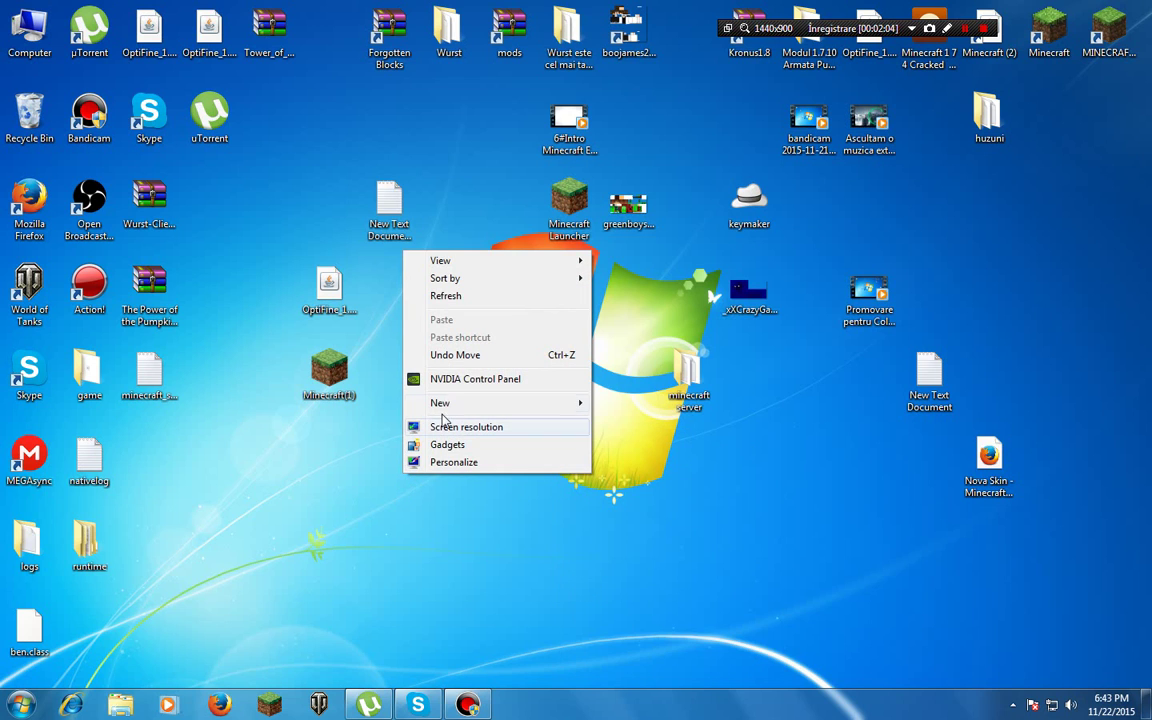
mouse_move(440, 402)
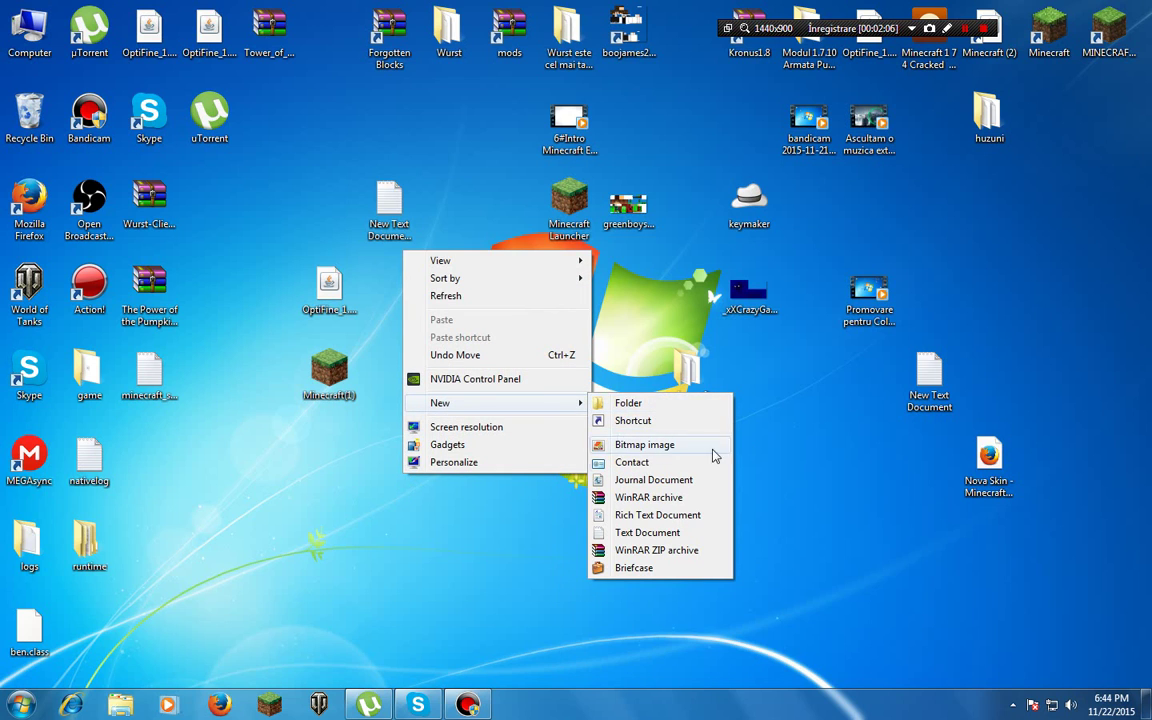
key("Escape")
key("Escape")
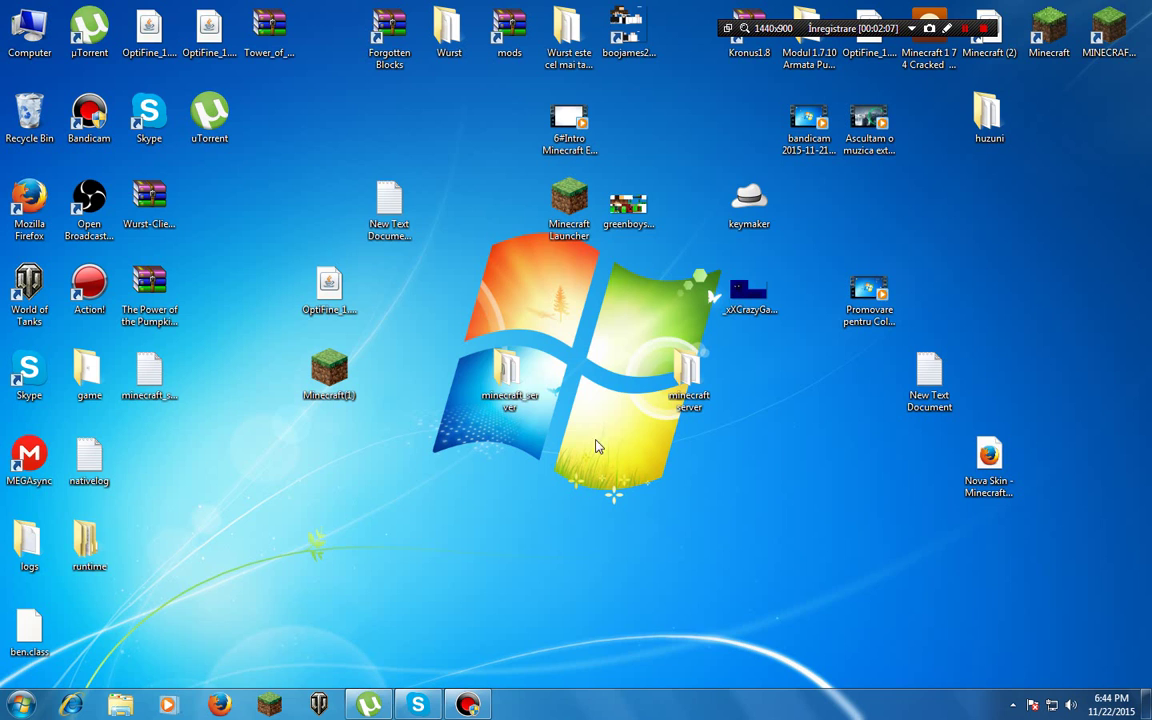
Step: Open the desktop minecraft_server folder, rename the minecraft_server.1.8.8 application to minecraft_server, and close the stray Windows Media Player window
double_click(505, 375)
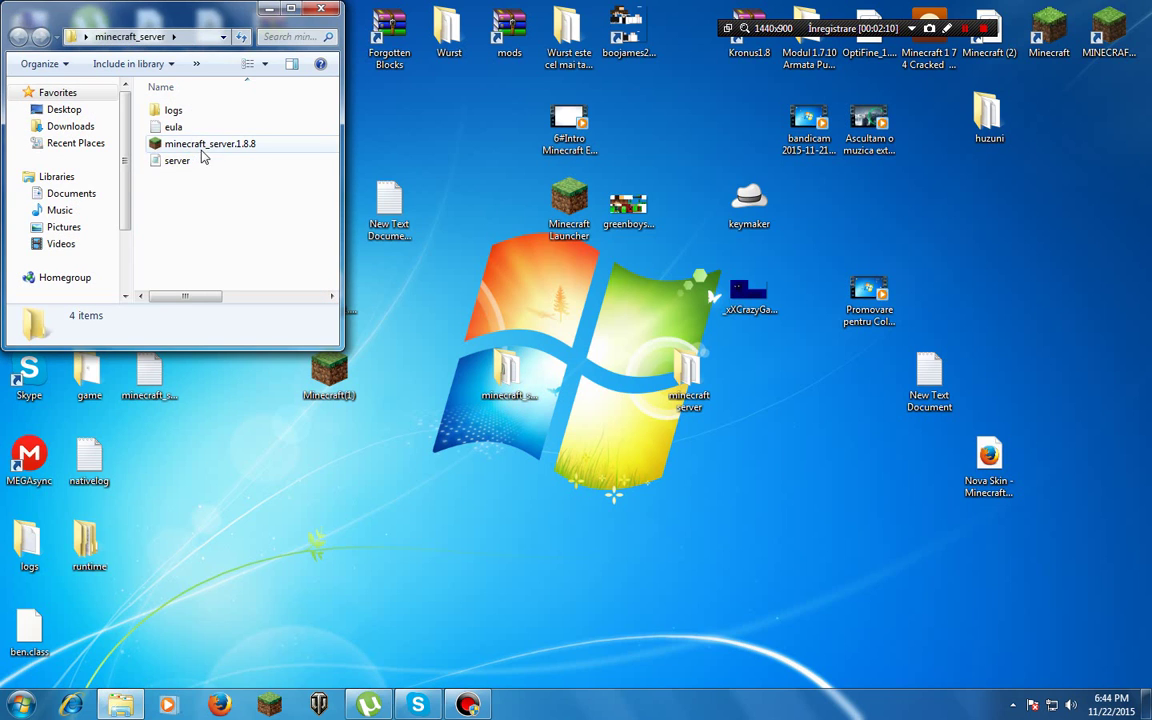
left_click(234, 146)
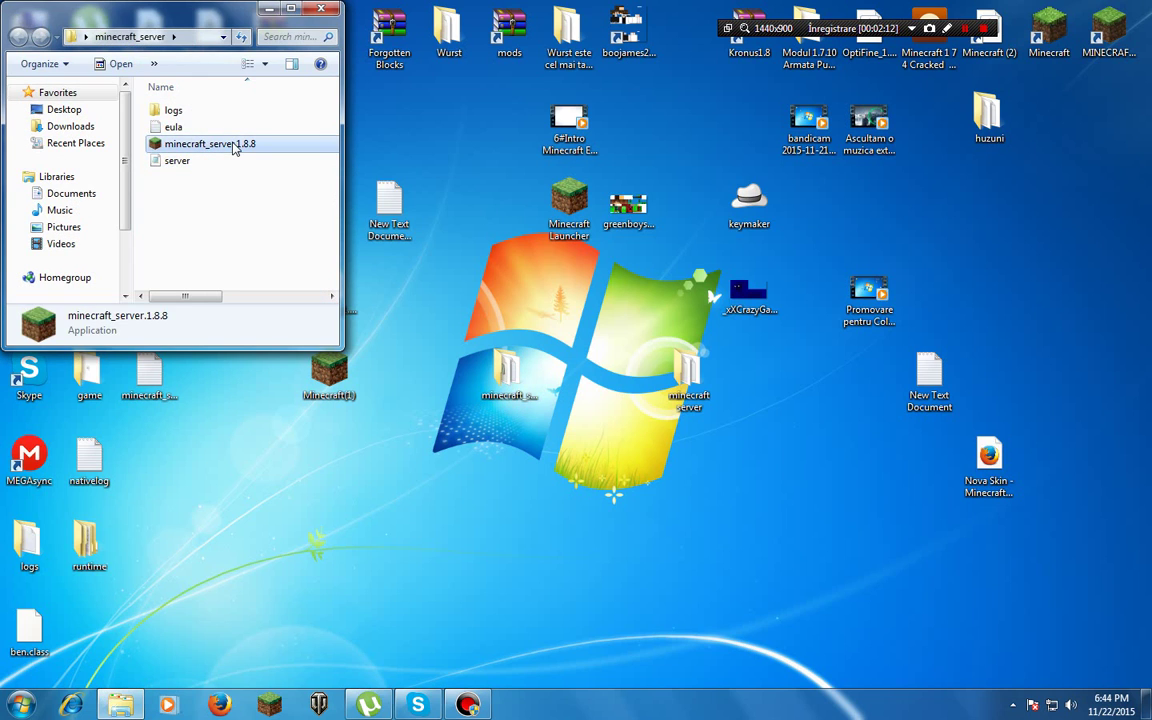
right_click(236, 147)
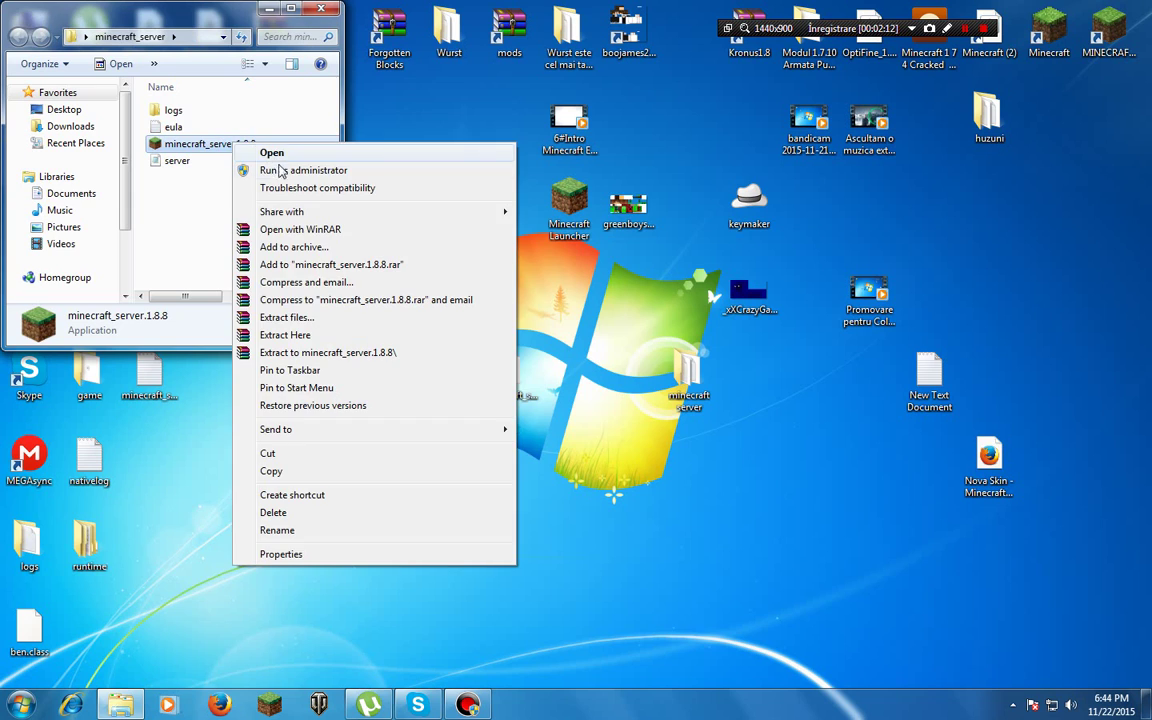
left_click(291, 535)
key("BackSpace")
type("mine")
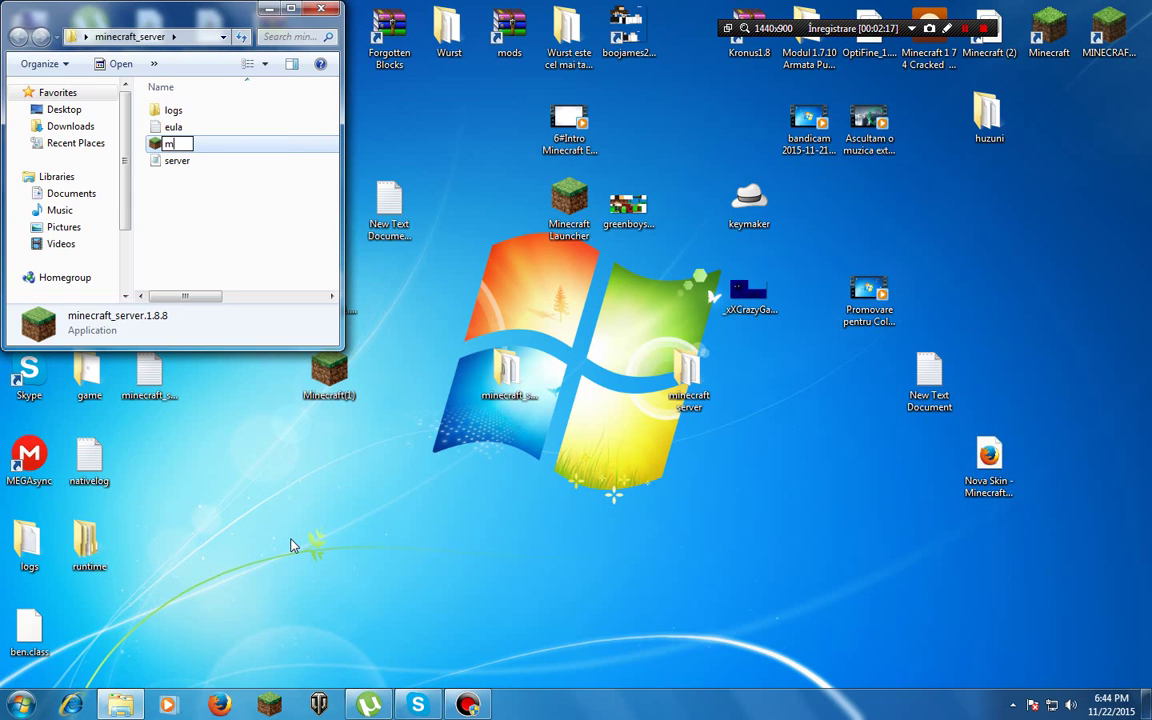
type("craft_server")
key("Return")
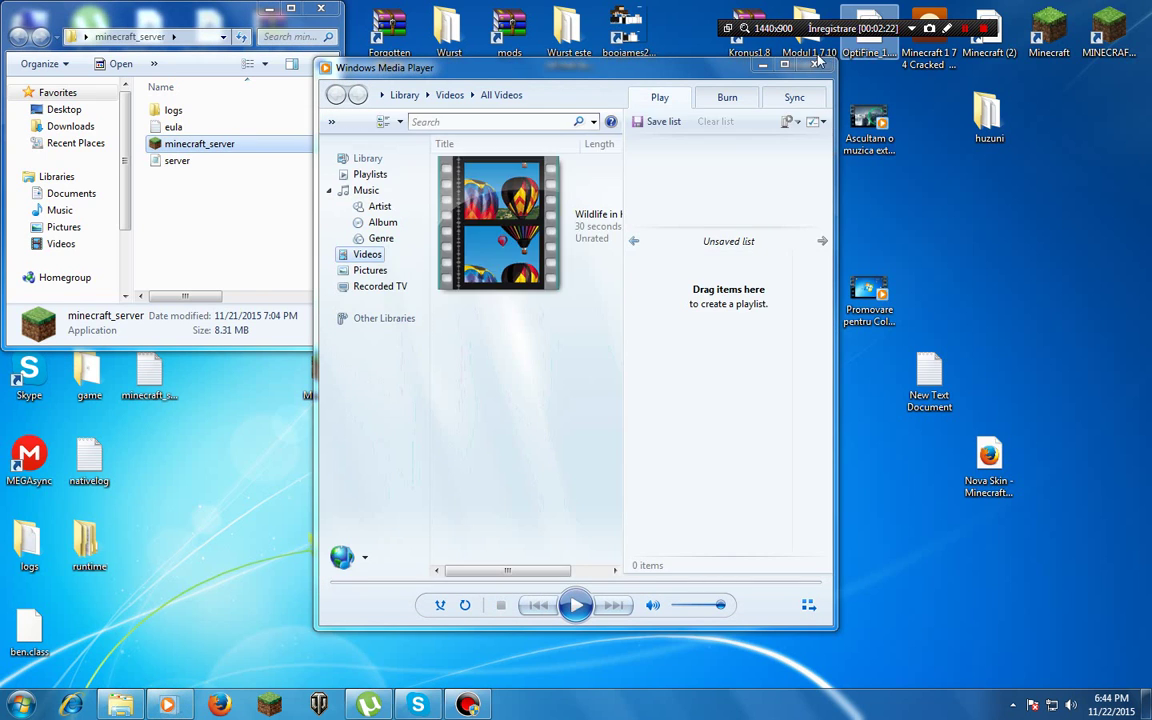
key("alt+F4")
Step: Launch the renamed minecraft_server application from the folder, then launch it a second time
double_click(222, 152)
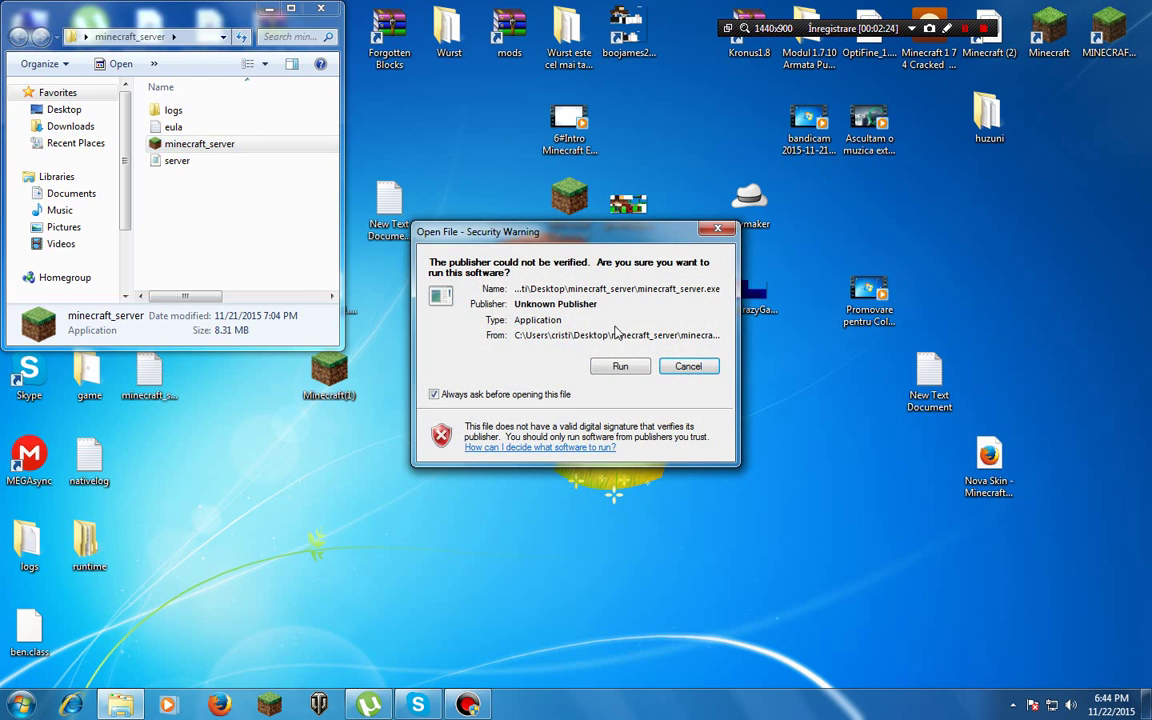
left_click(617, 437)
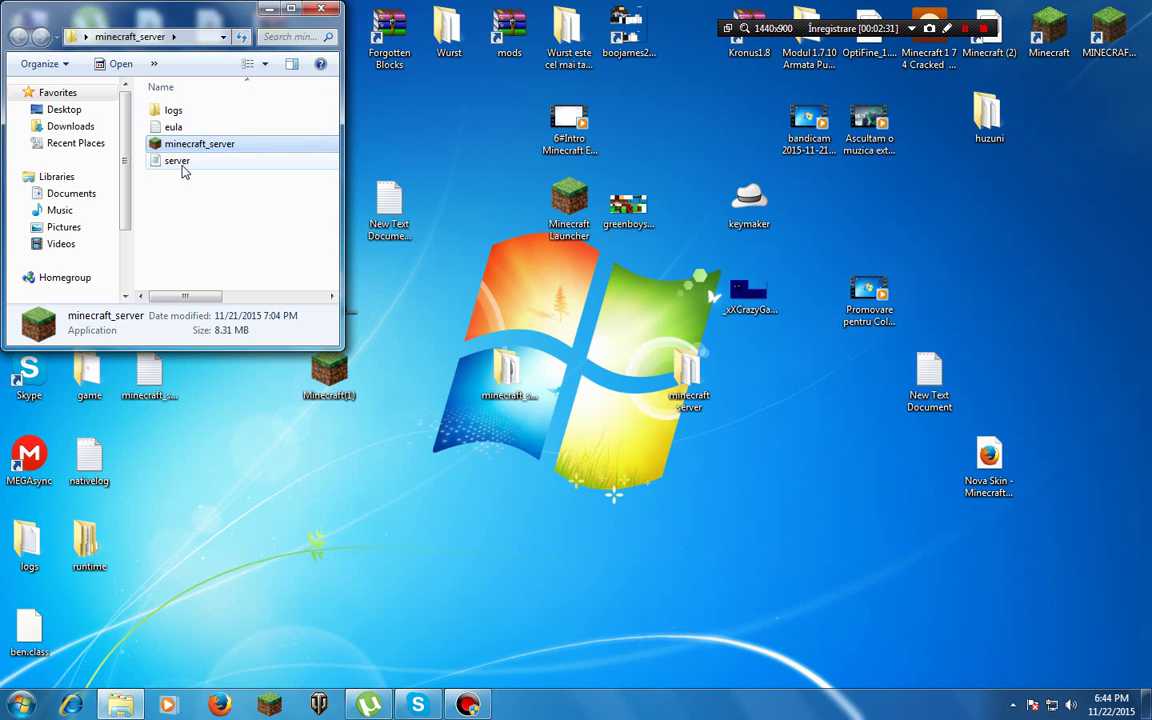
left_click(768, 378)
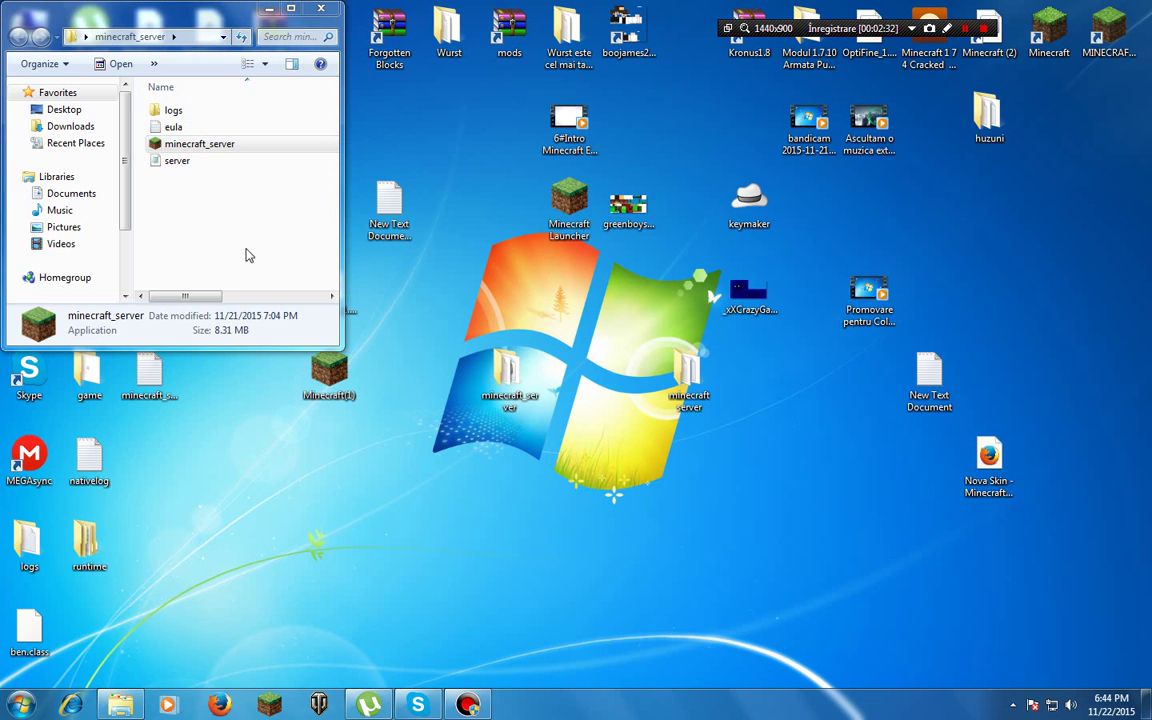
double_click(205, 144)
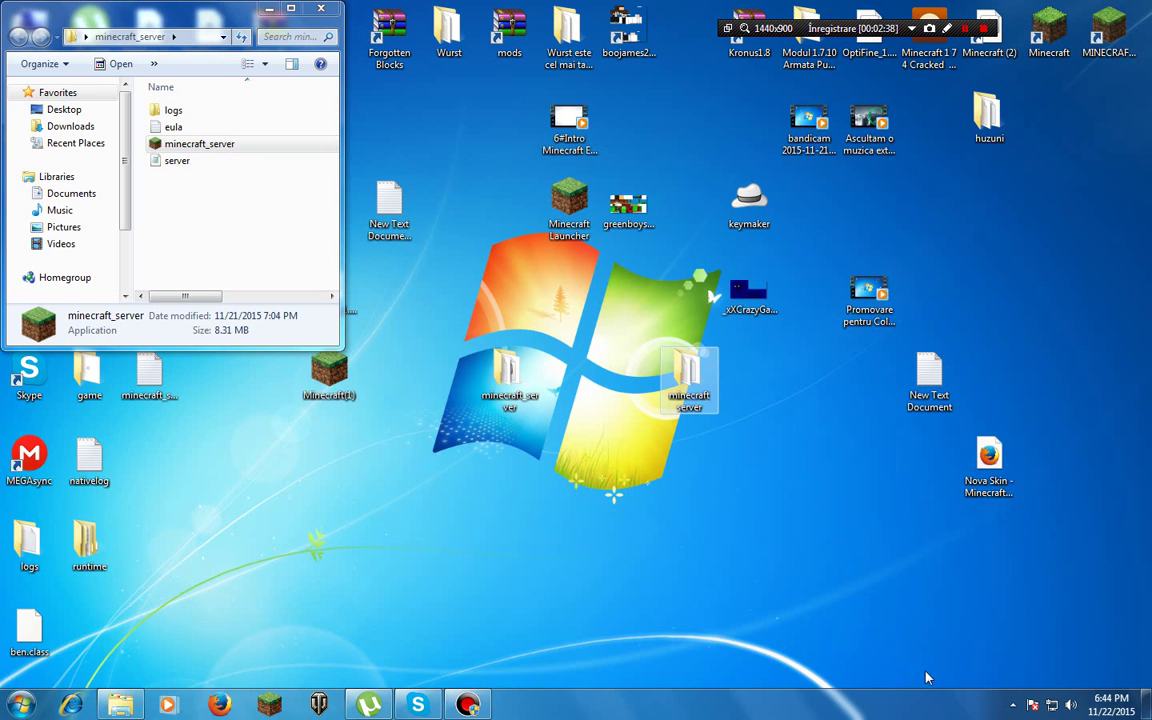
Step: Inspect the eula file, try replacing the value on its eula line without saving, and recheck the file
double_click(196, 127)
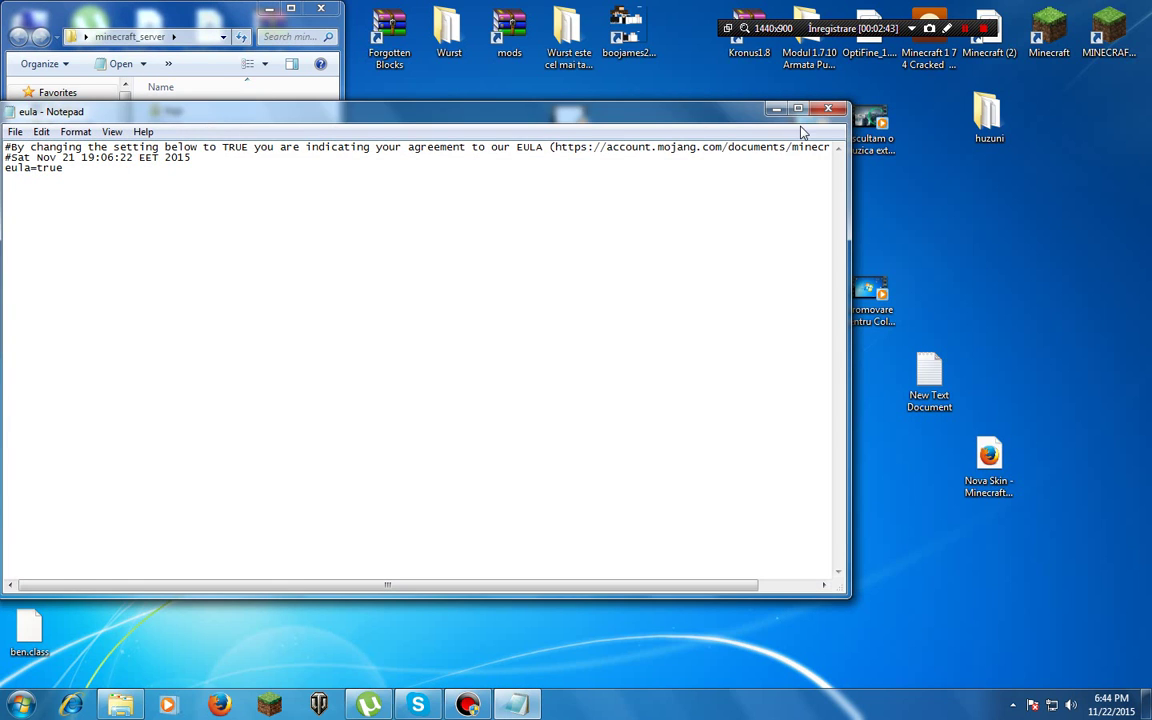
left_click(828, 108)
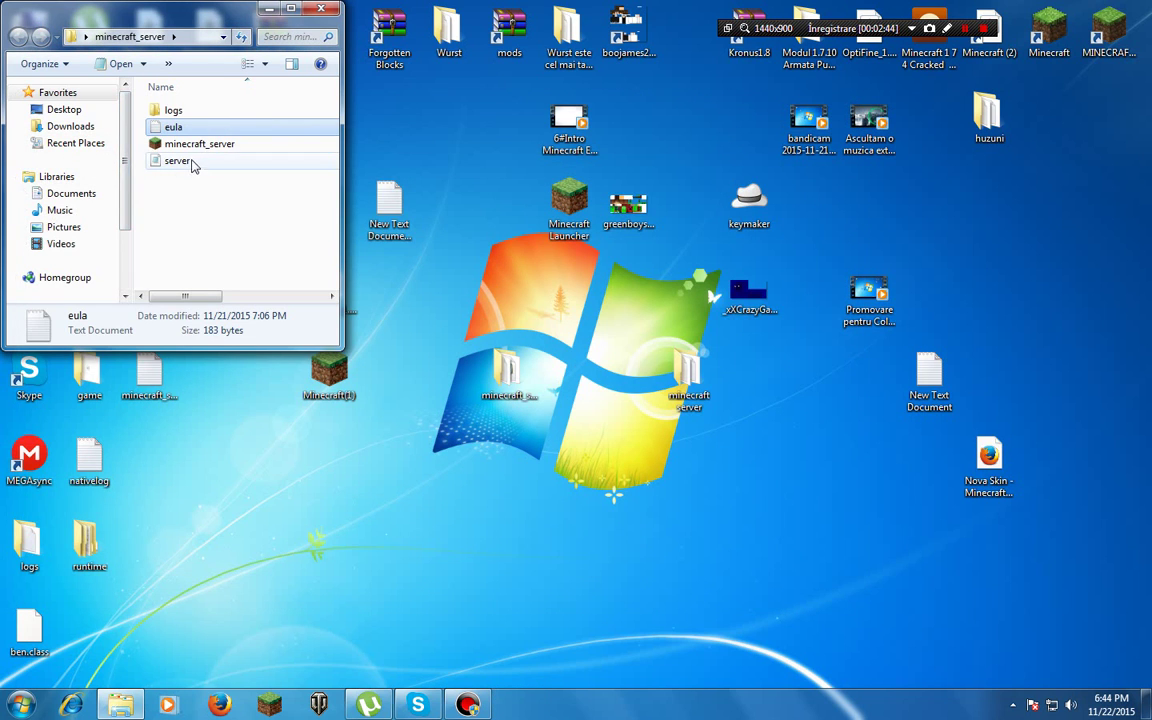
double_click(203, 127)
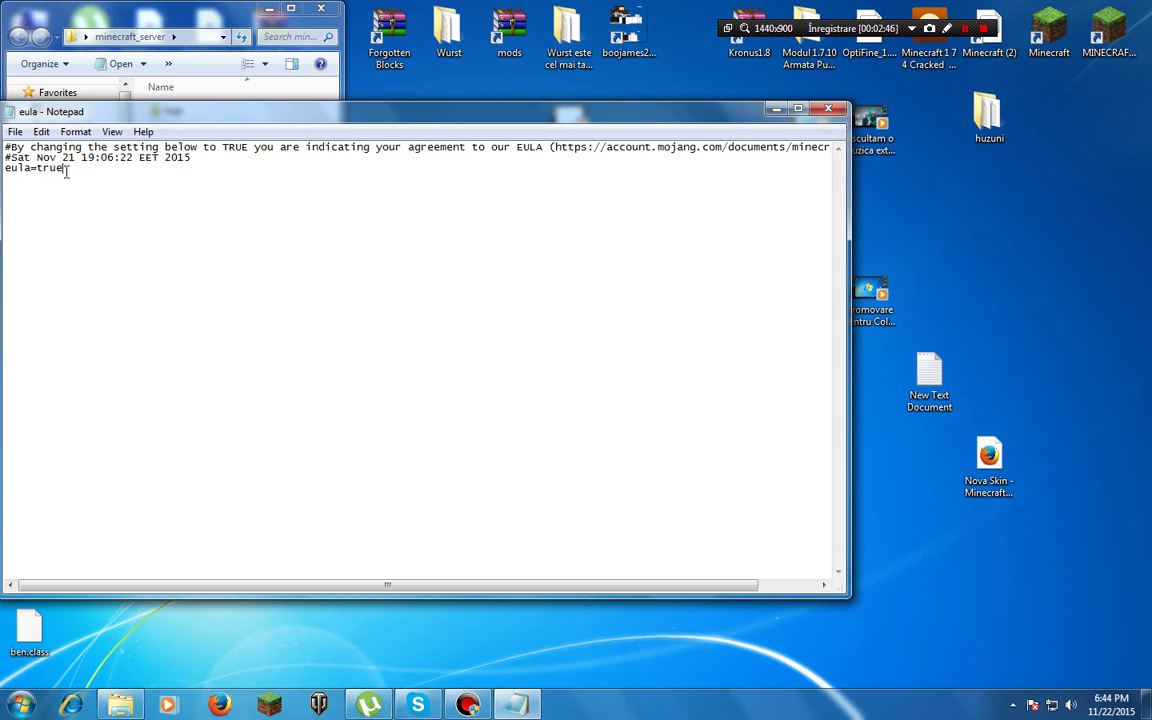
left_click_drag(66, 171, 40, 174)
type("f")
key("alt+F4")
left_click(556, 367)
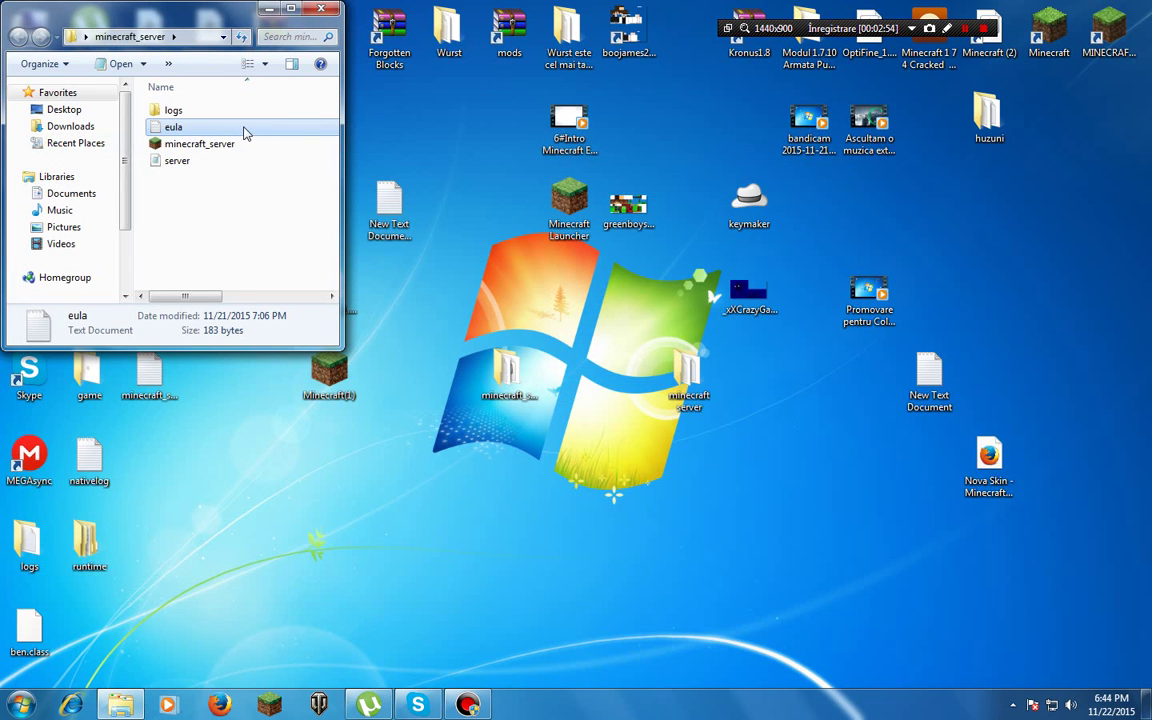
double_click(244, 125)
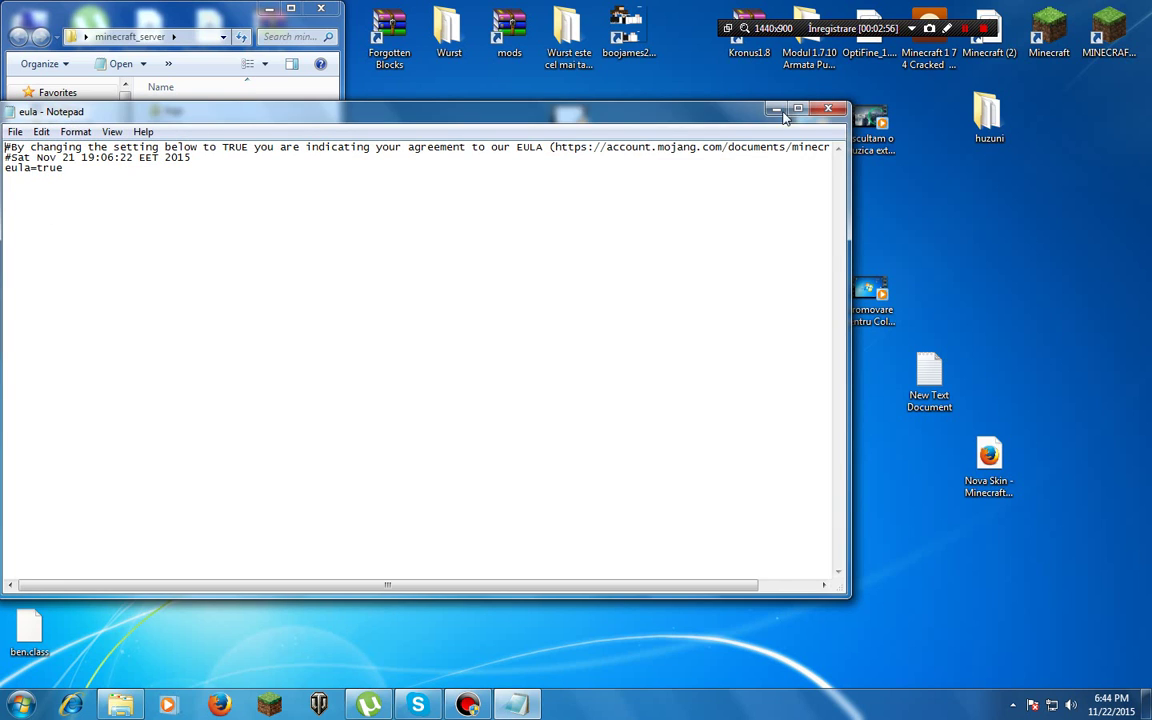
left_click(778, 110)
Step: Re-enter true for online-mode in the server properties file, save it, and reopen the file to check it
double_click(184, 161)
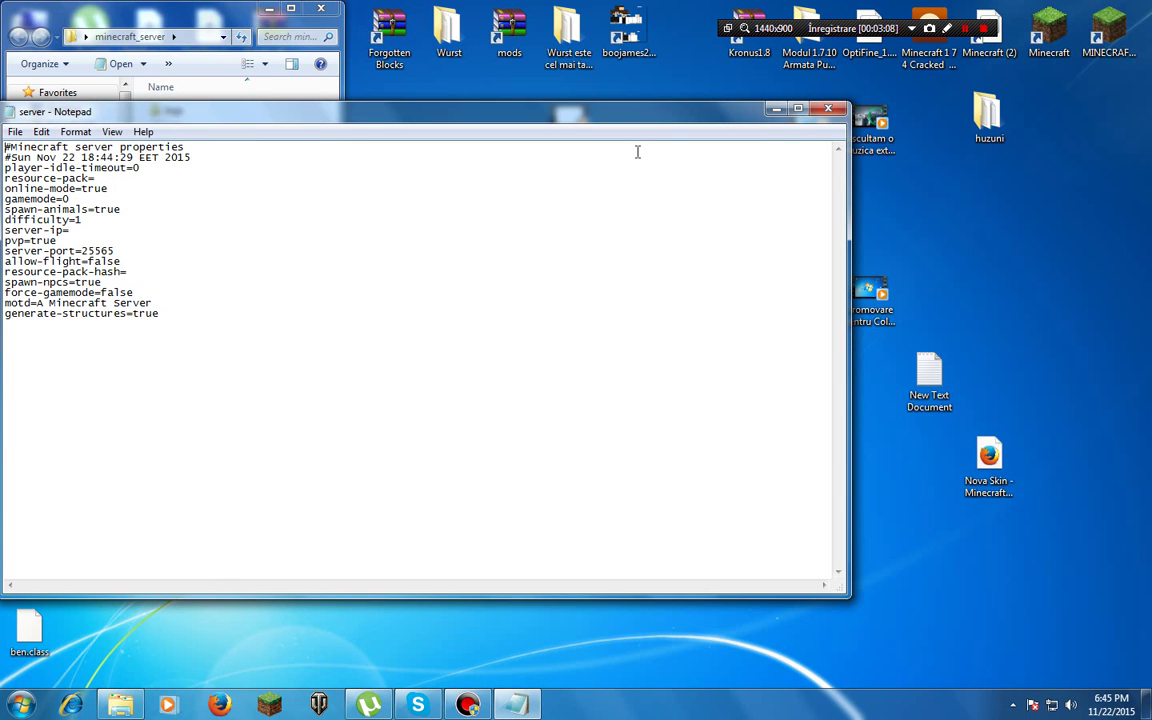
left_click(828, 108)
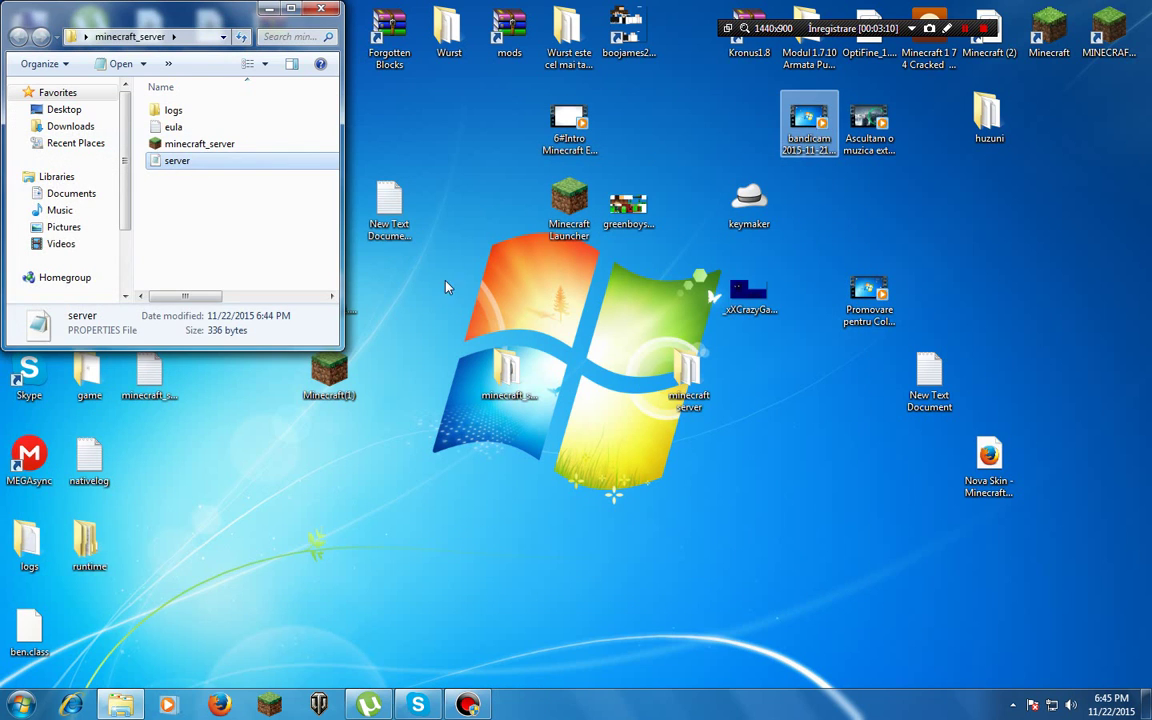
left_click(211, 163)
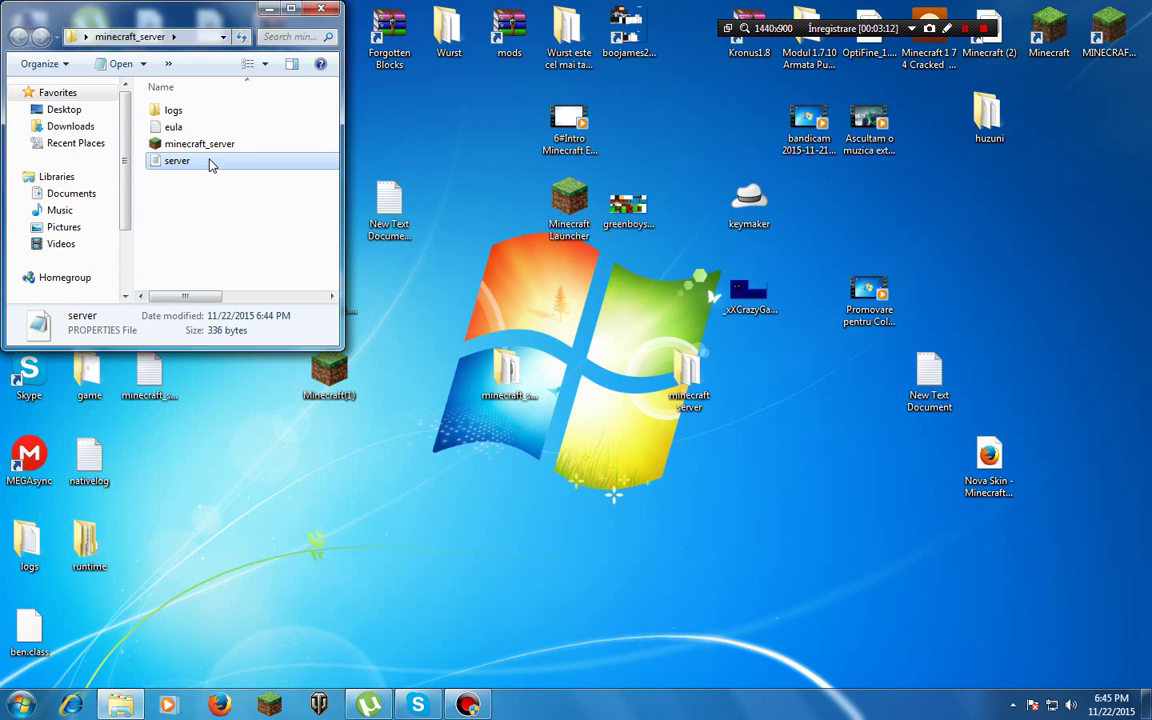
double_click(211, 163)
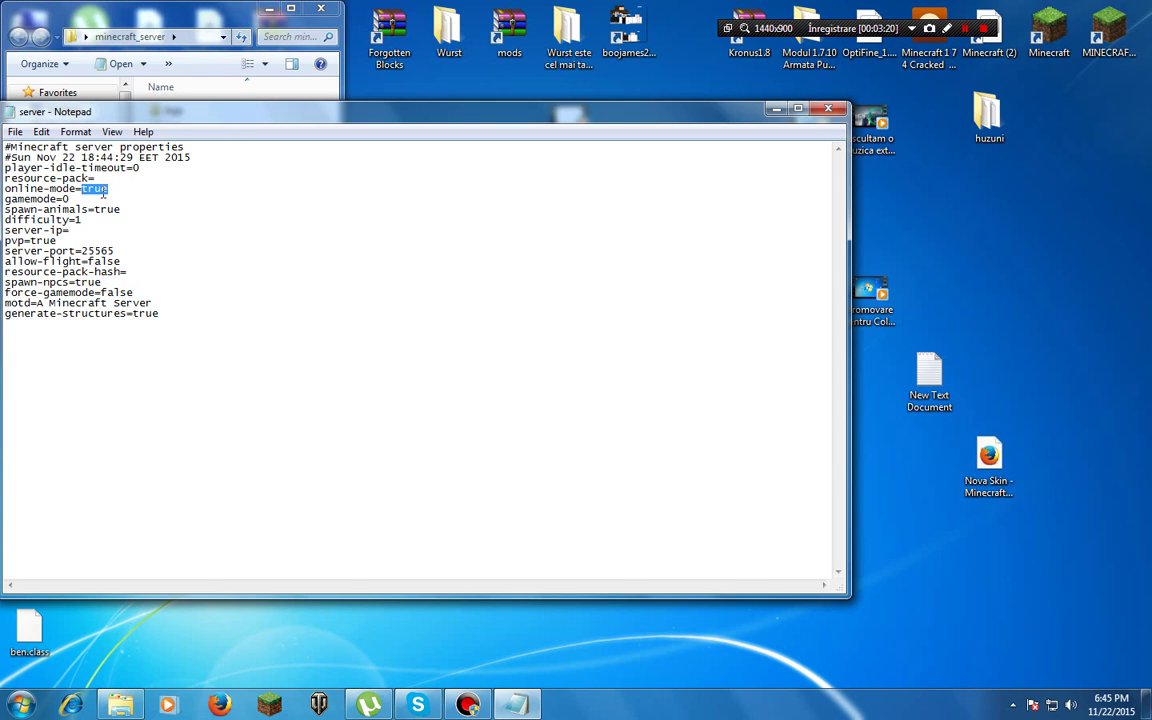
key("BackSpace")
left_click(828, 108)
key("Return")
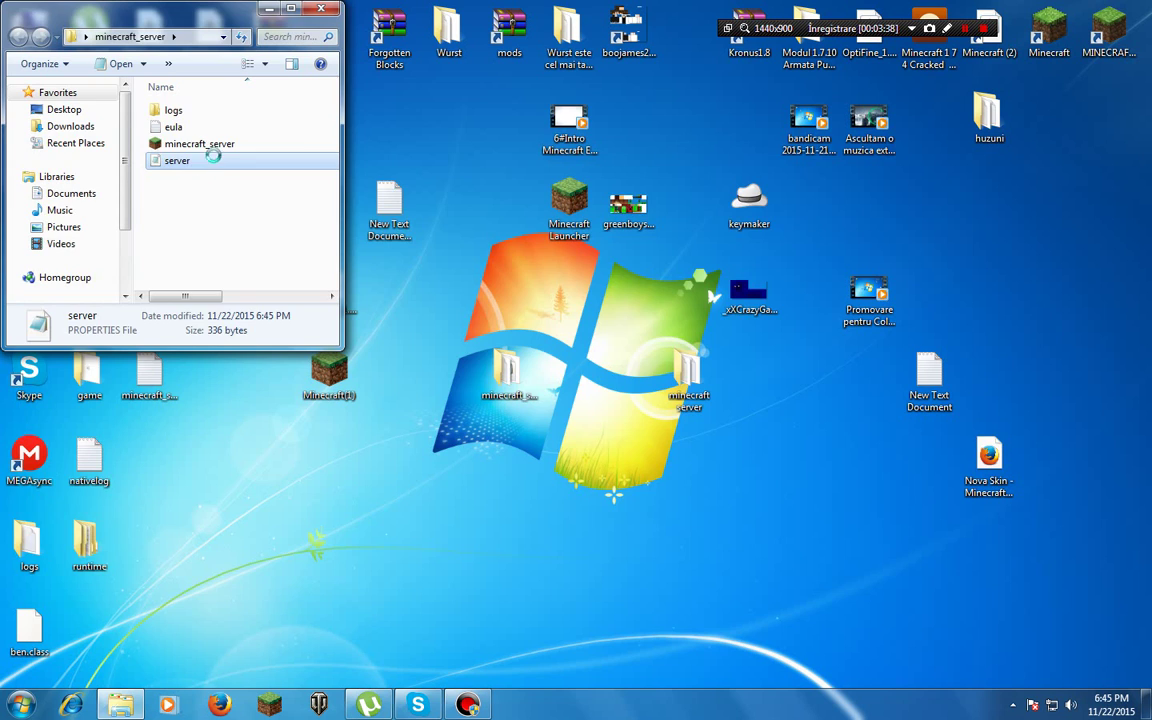
double_click(200, 157)
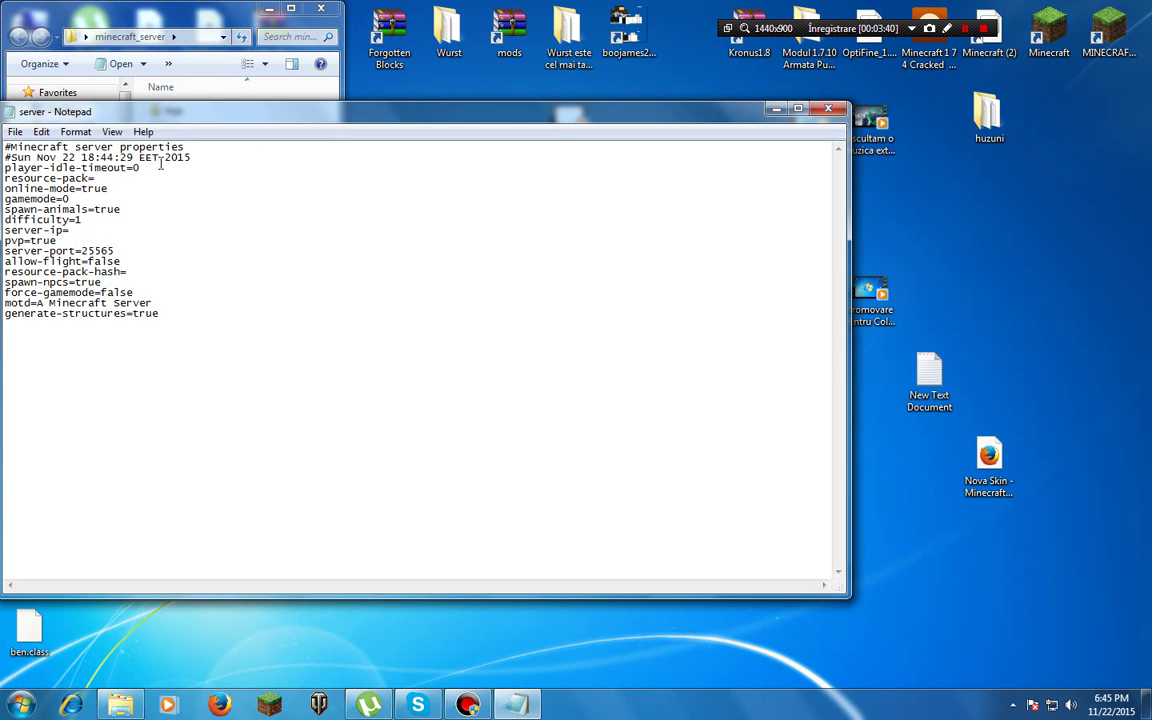
left_click(828, 108)
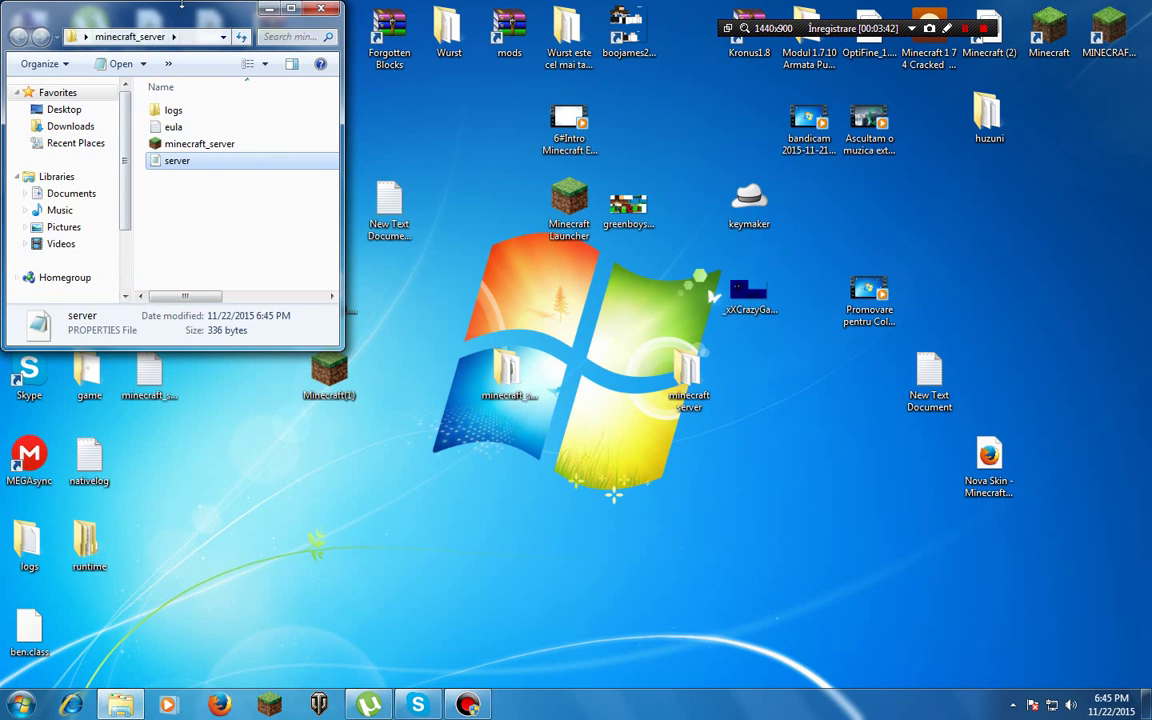
left_click(288, 228)
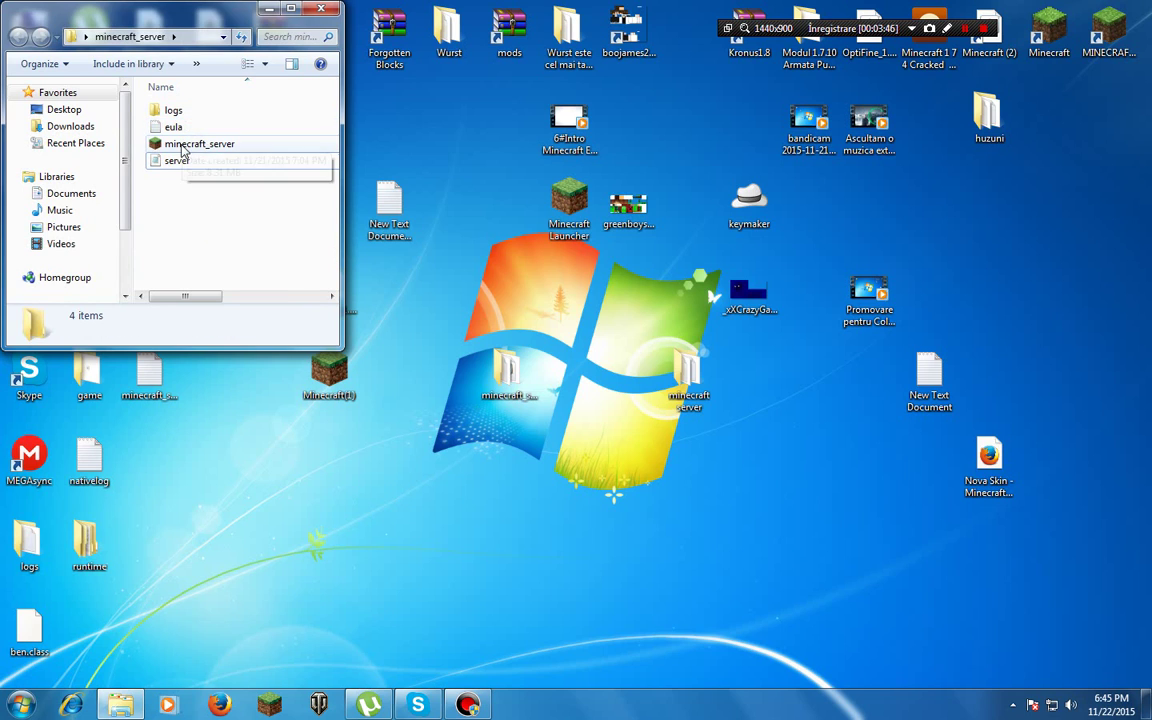
Step: Open a Command Prompt through the Run dialog with the command cmd
key("super")
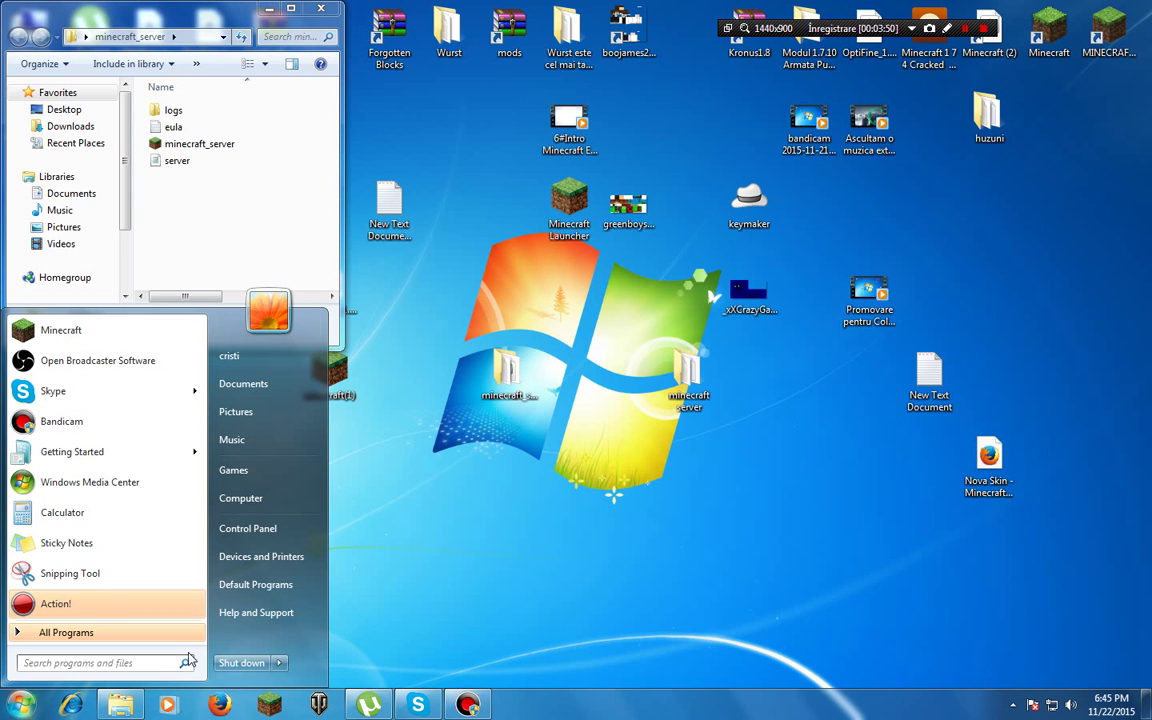
type("run")
key("Return")
key("BackSpace")
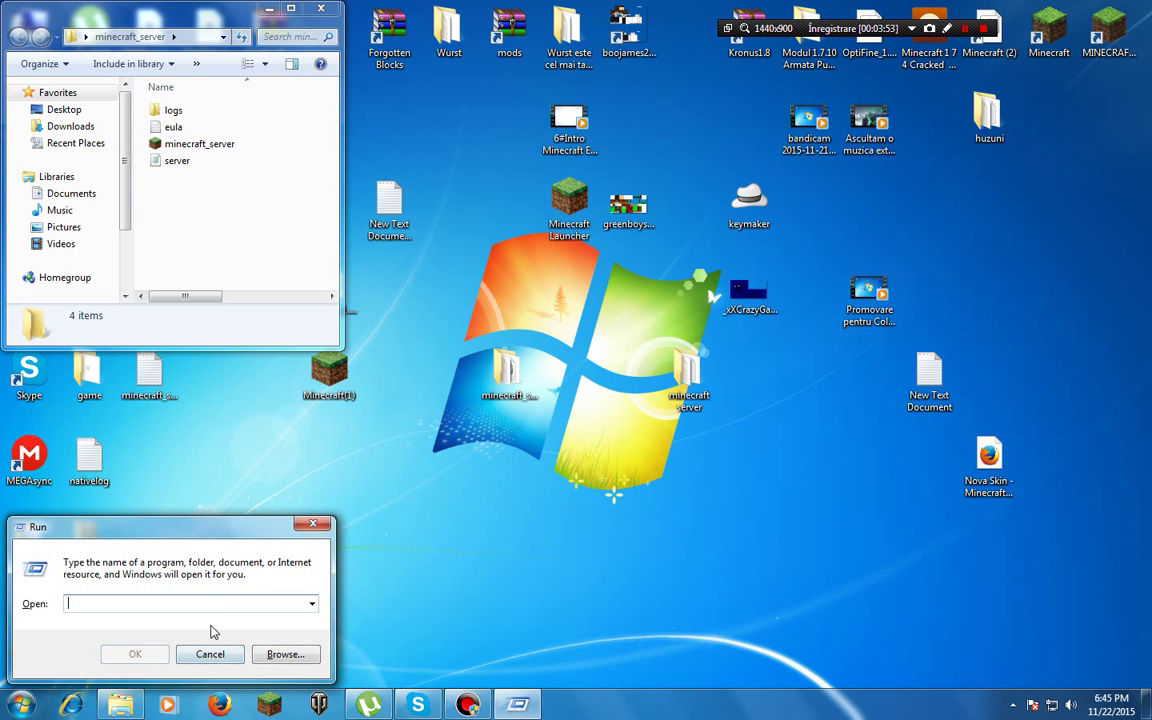
type("cmd")
key("Return")
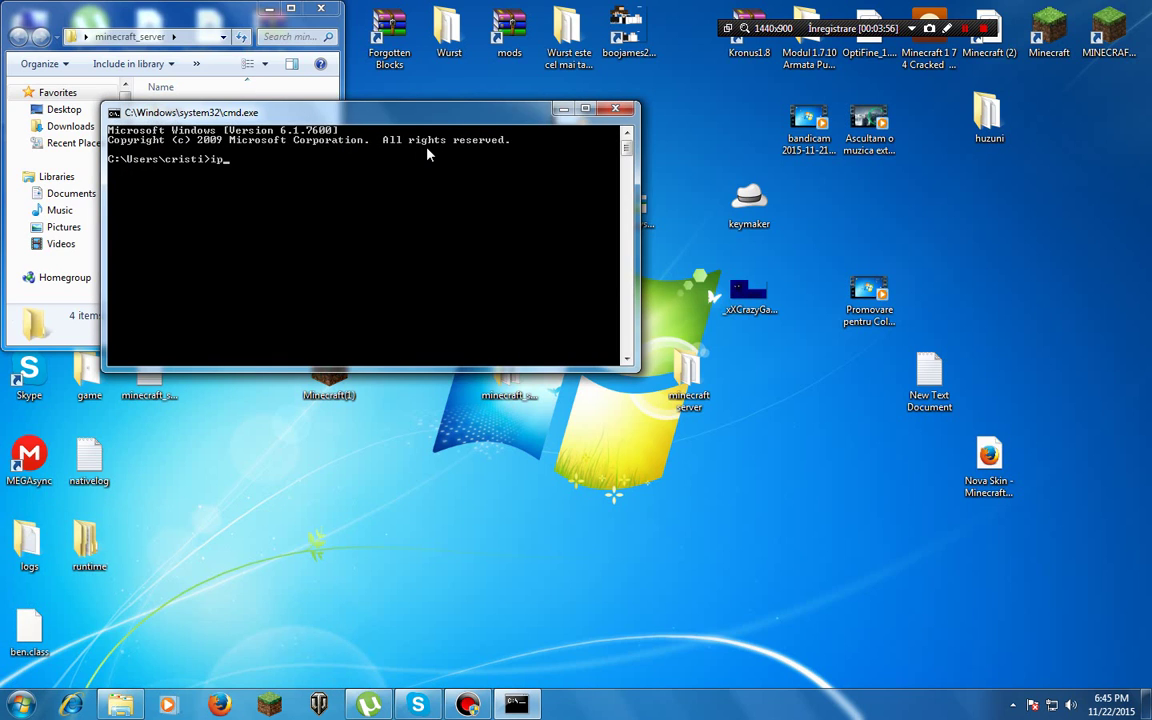
Step: Run ipconfig and resize the console so its address list is readable beside the minecraft_server folder window
type("ipconfig")
key("Return")
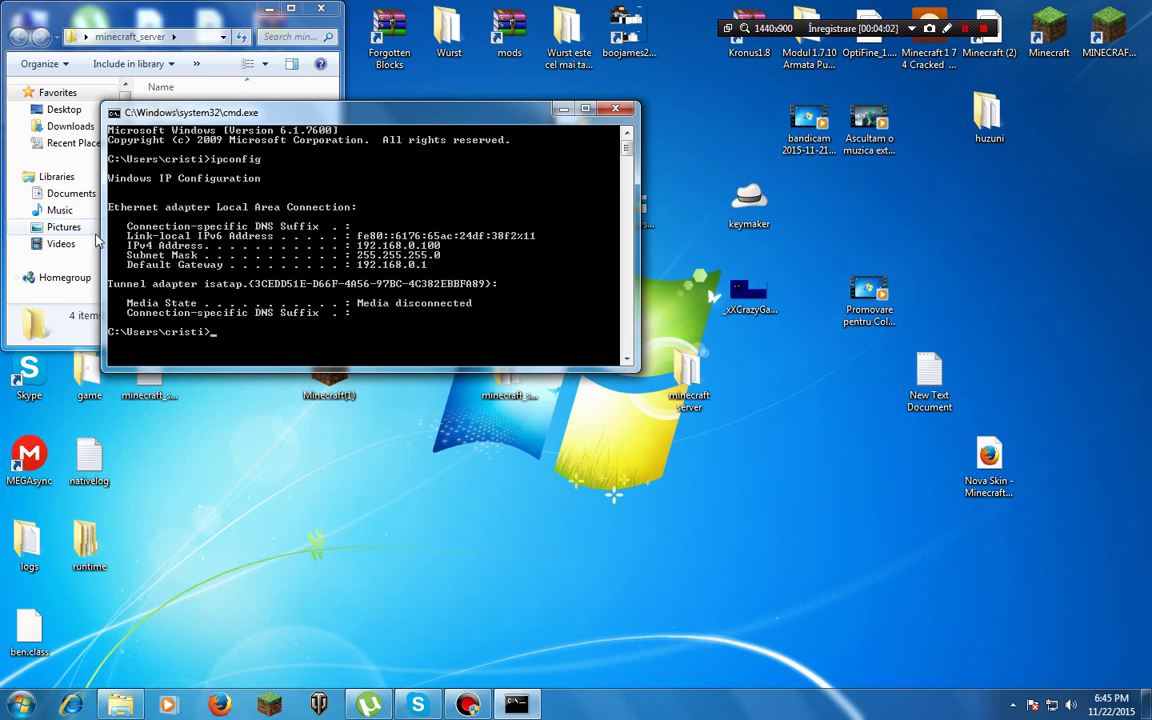
left_click_drag(98, 235, 403, 235)
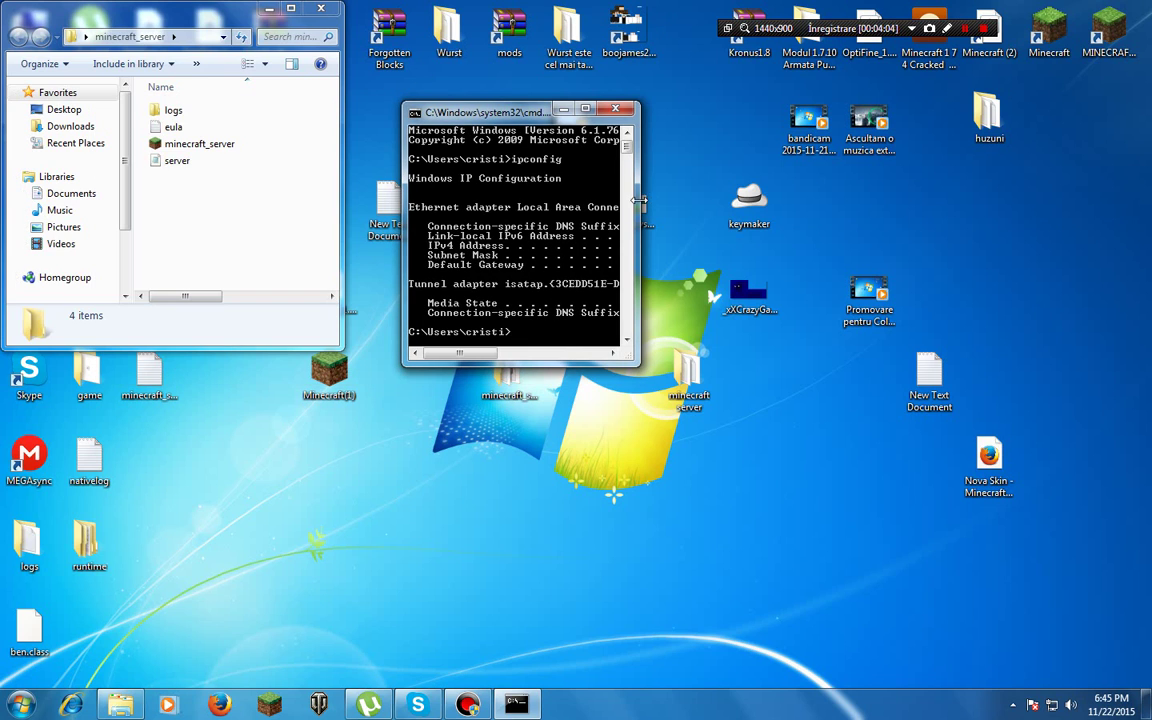
left_click_drag(640, 200, 895, 205)
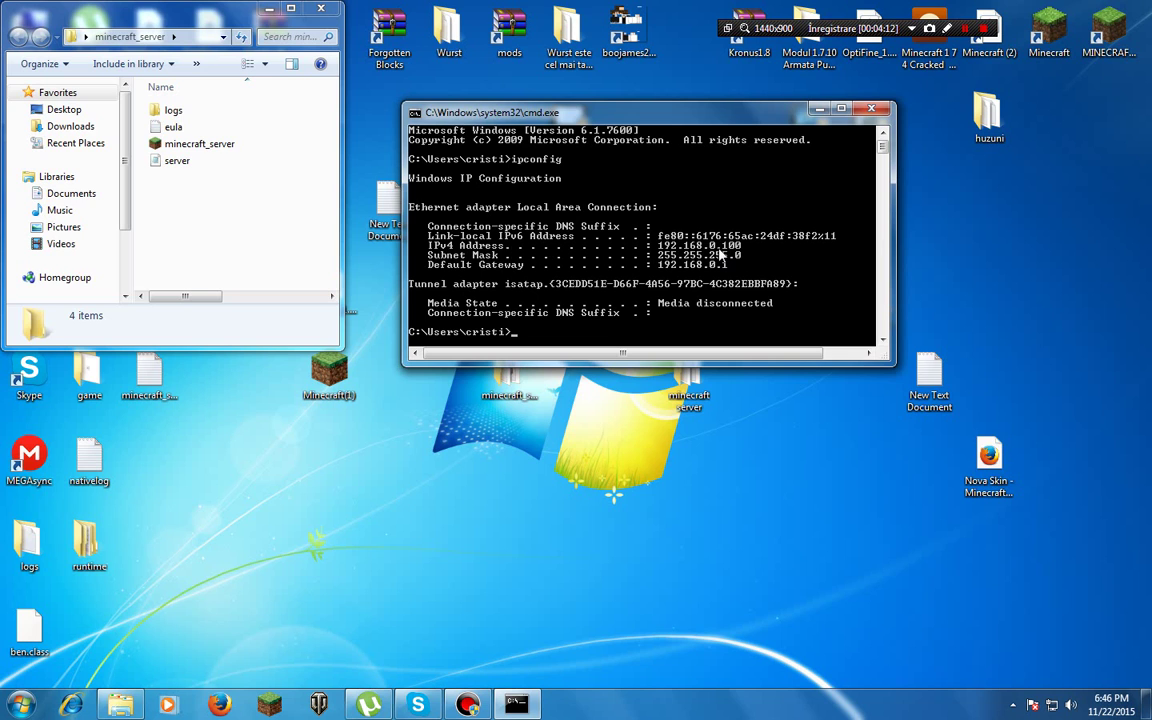
Step: Set server-ip to 192.168.0.100 in the server properties file, save it, and reopen the file to check the entry
double_click(175, 160)
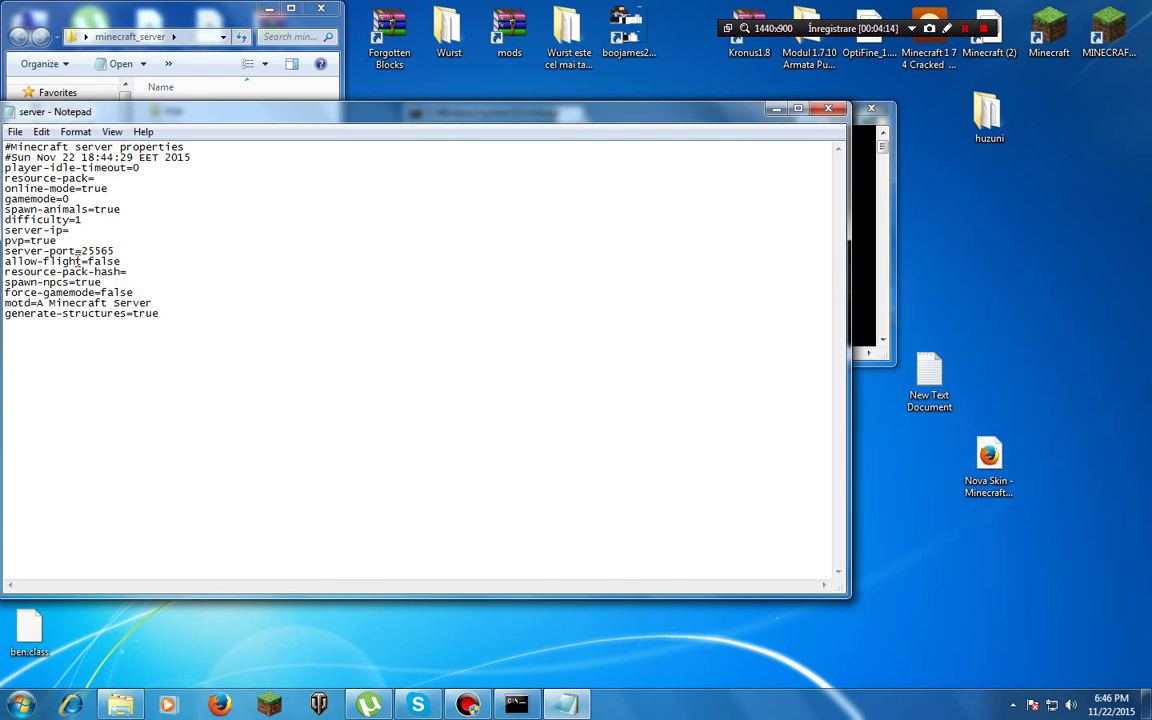
left_click_drag(850, 247, 415, 339)
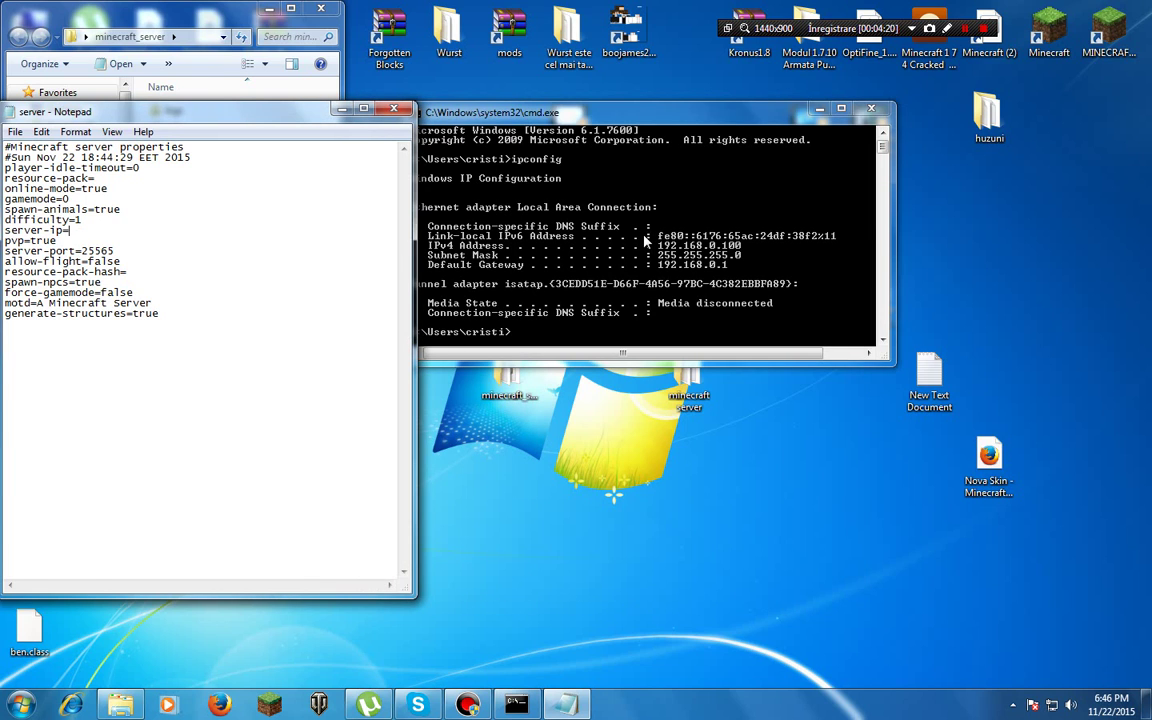
type("192.168.0.100")
key("alt+F4")
left_click(540, 360)
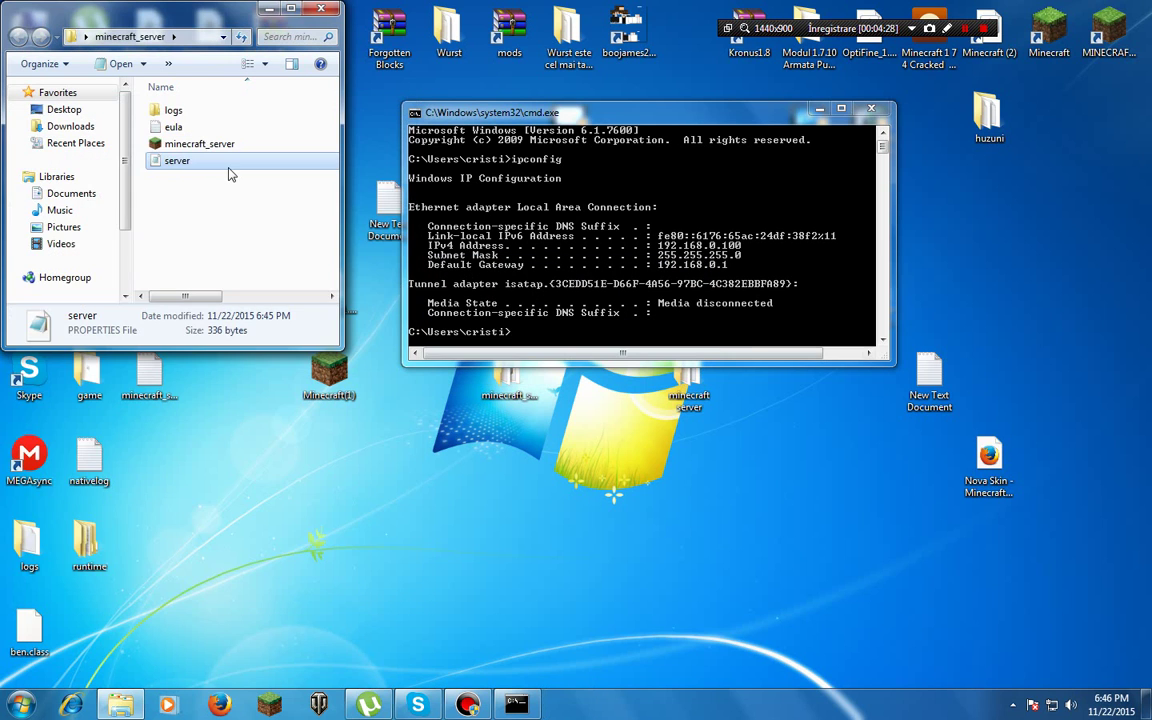
double_click(205, 160)
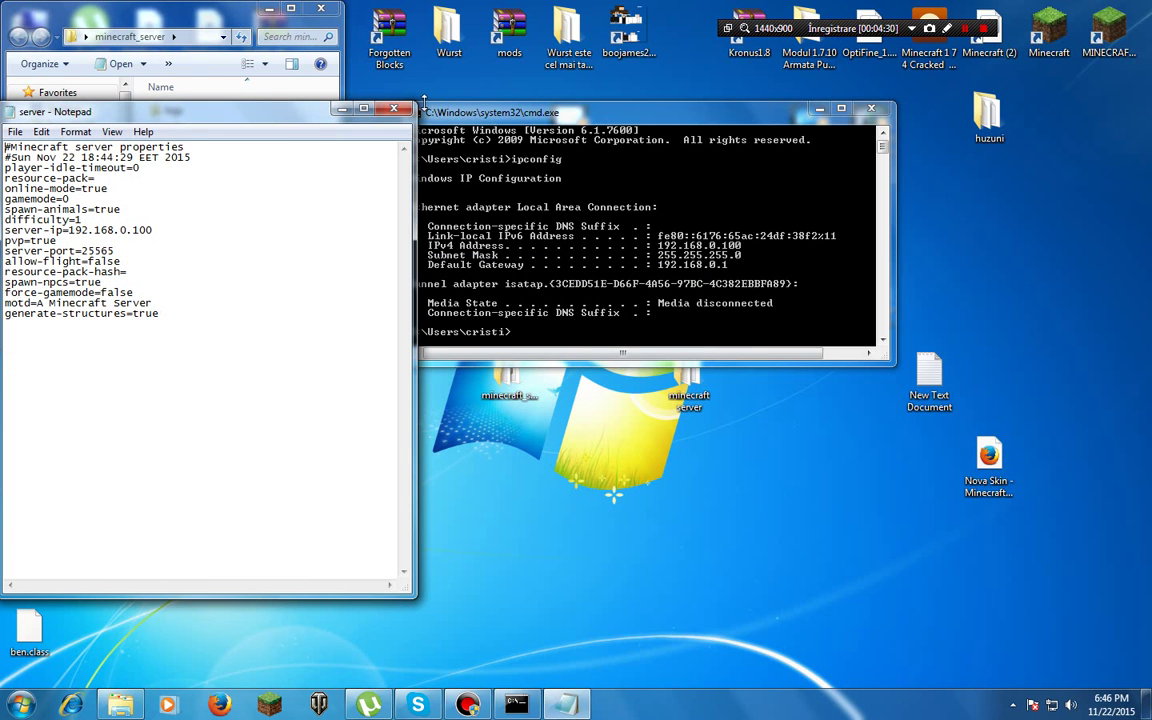
left_click(393, 108)
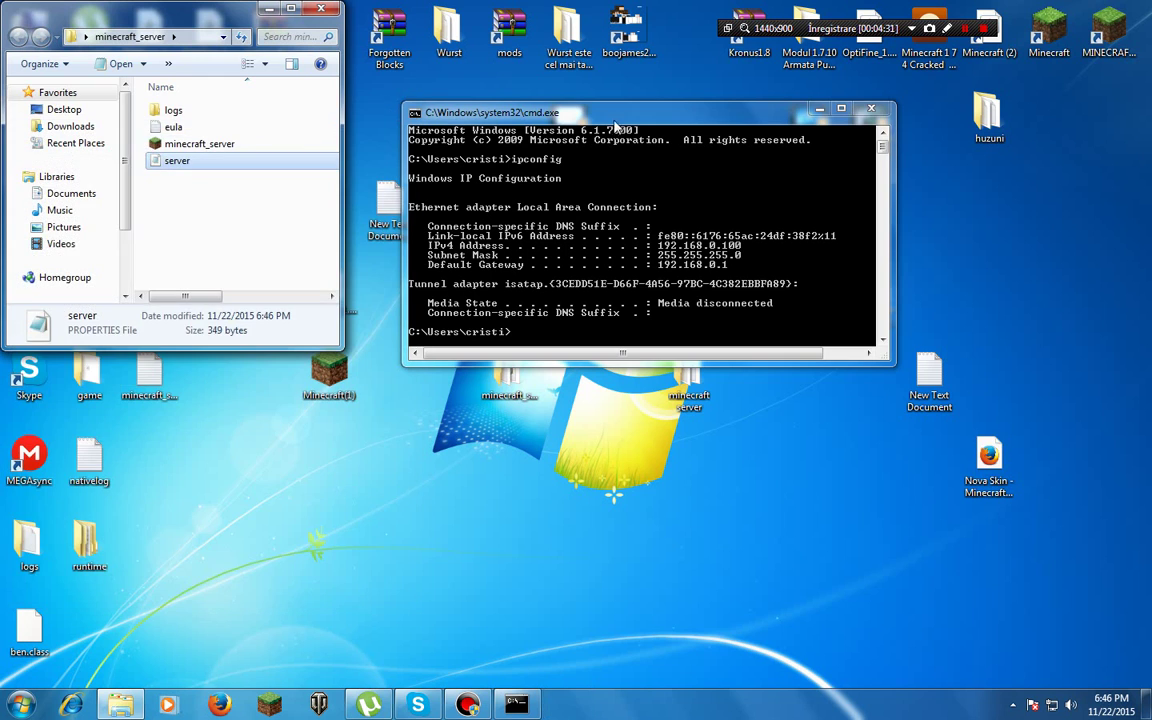
Step: Close the Command Prompt, run the minecraft_server application past the security warning, and minimize its folder window
left_click(871, 110)
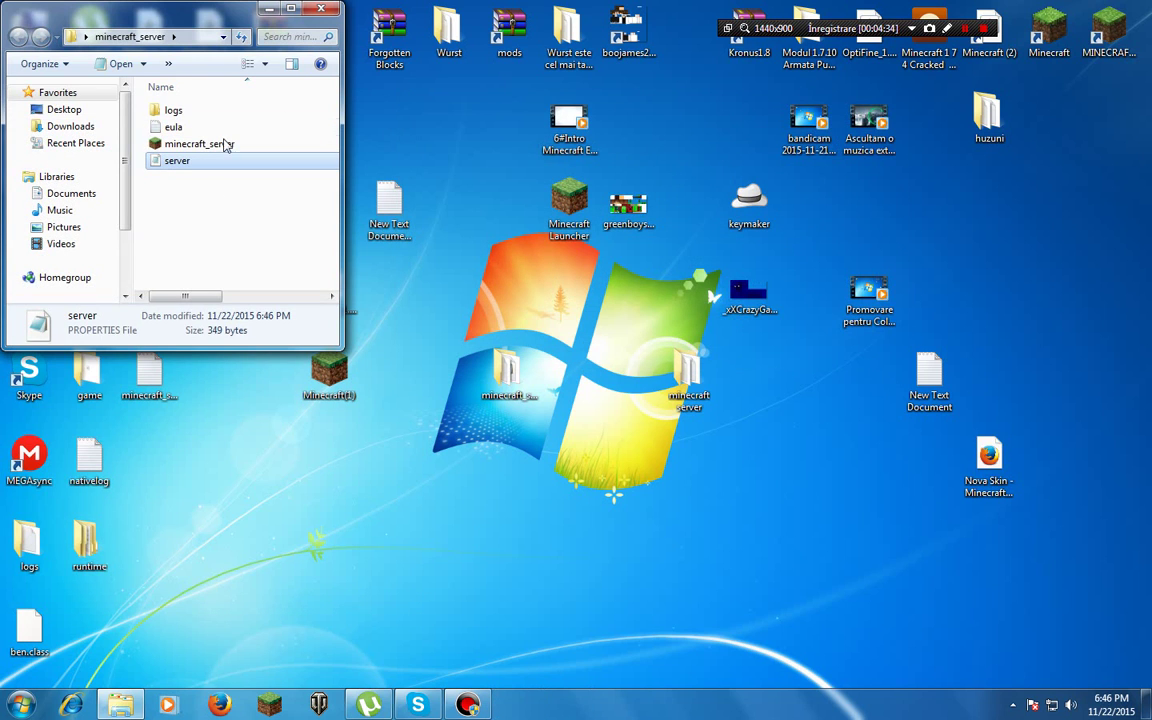
double_click(205, 145)
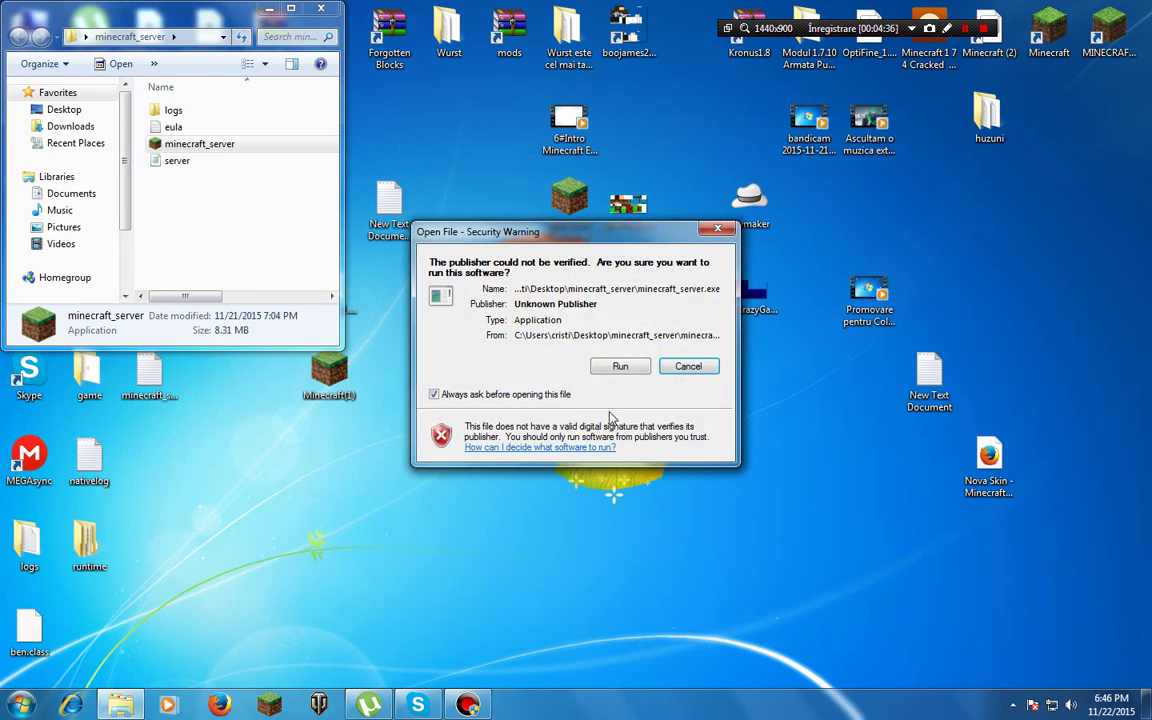
left_click(621, 367)
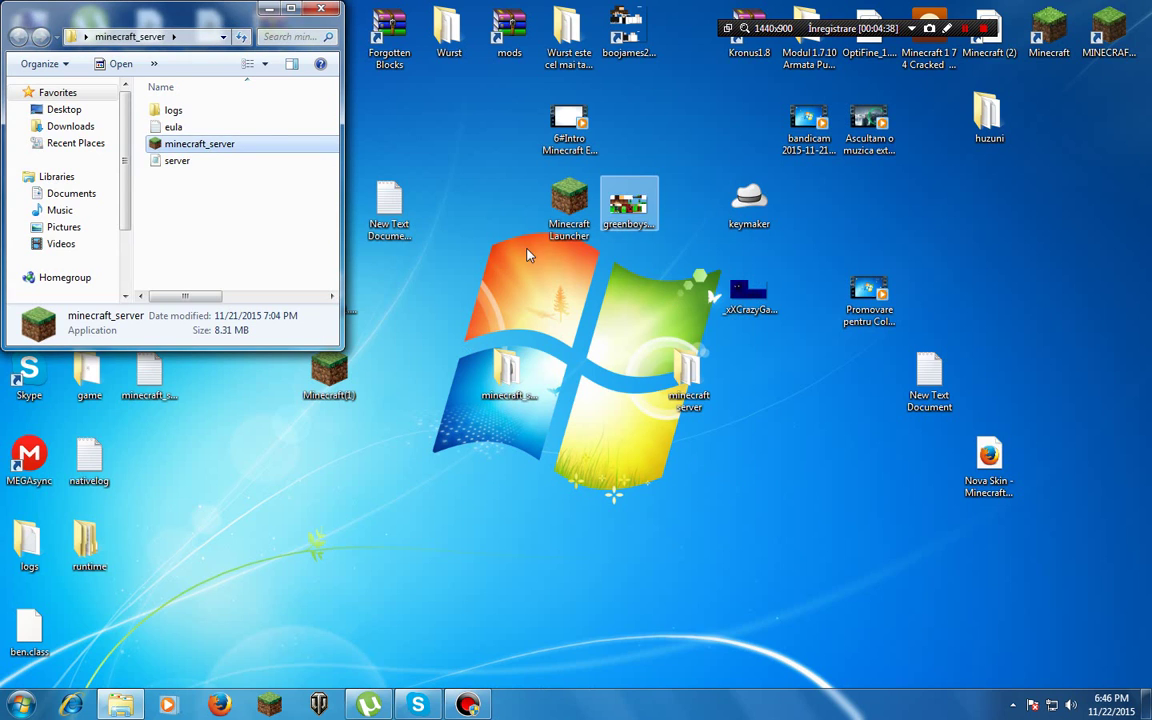
left_click(268, 8)
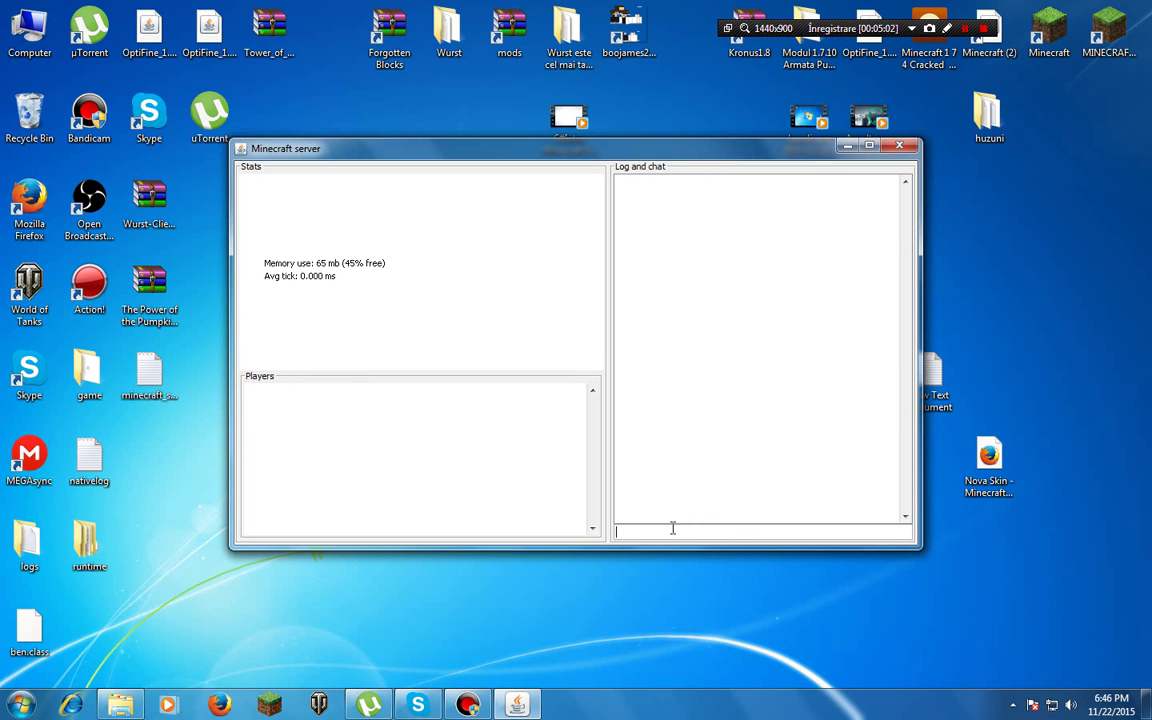
type("sto")
key("BackSpace")
key("BackSpace")
Step: Minimize the Minecraft server window so the server stays running in the background
left_click(673, 569)
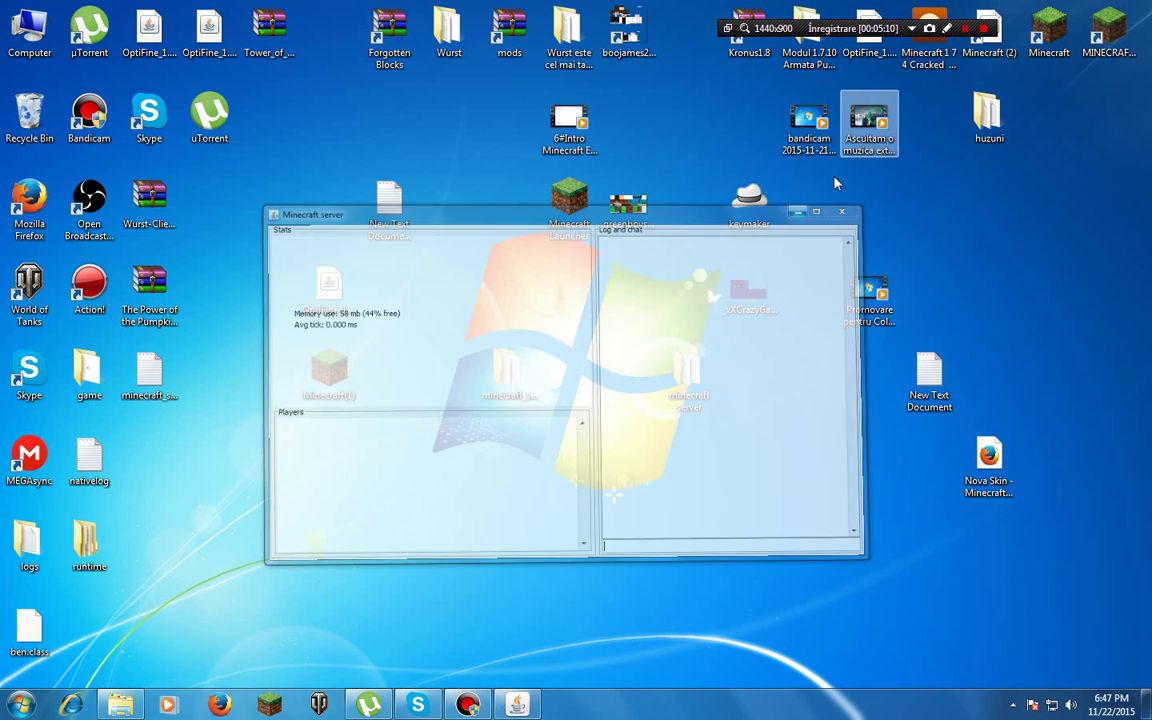
left_click(517, 705)
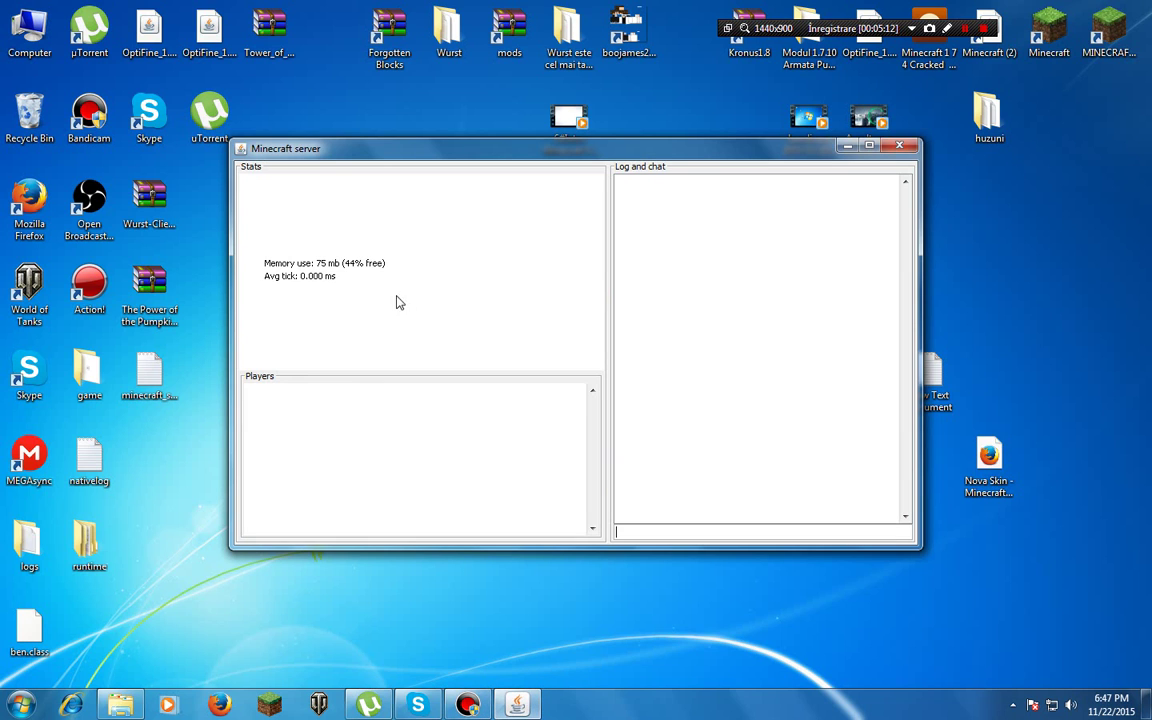
left_click(848, 147)
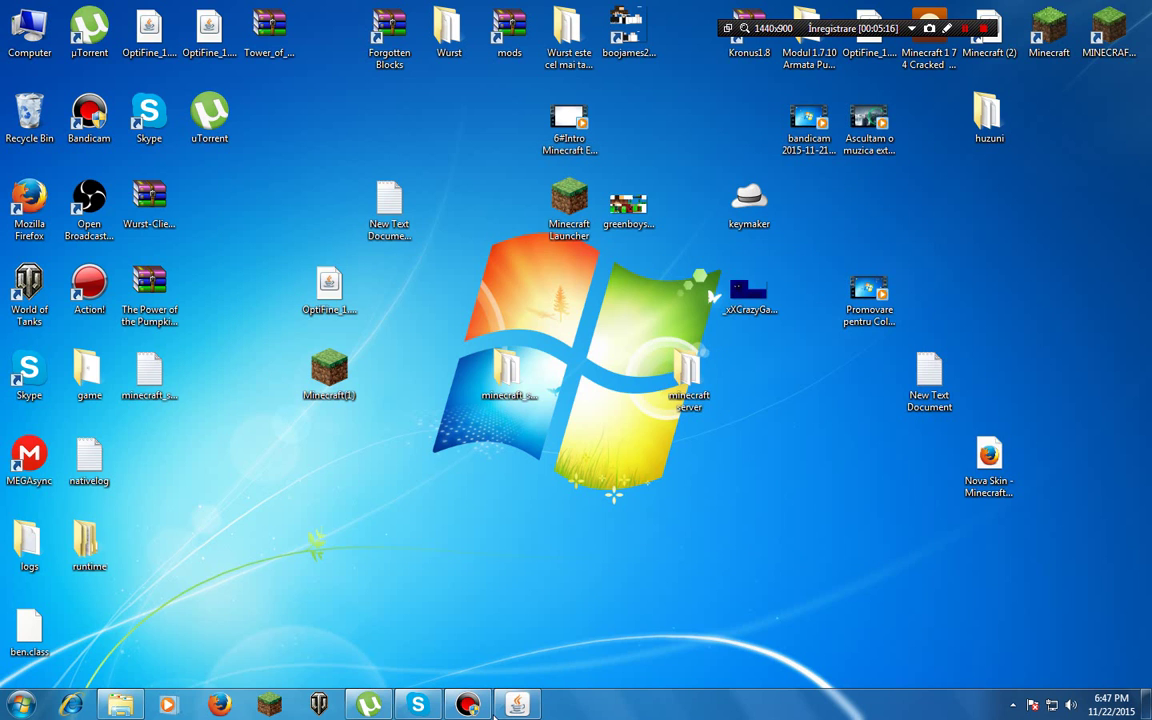
left_click(512, 706)
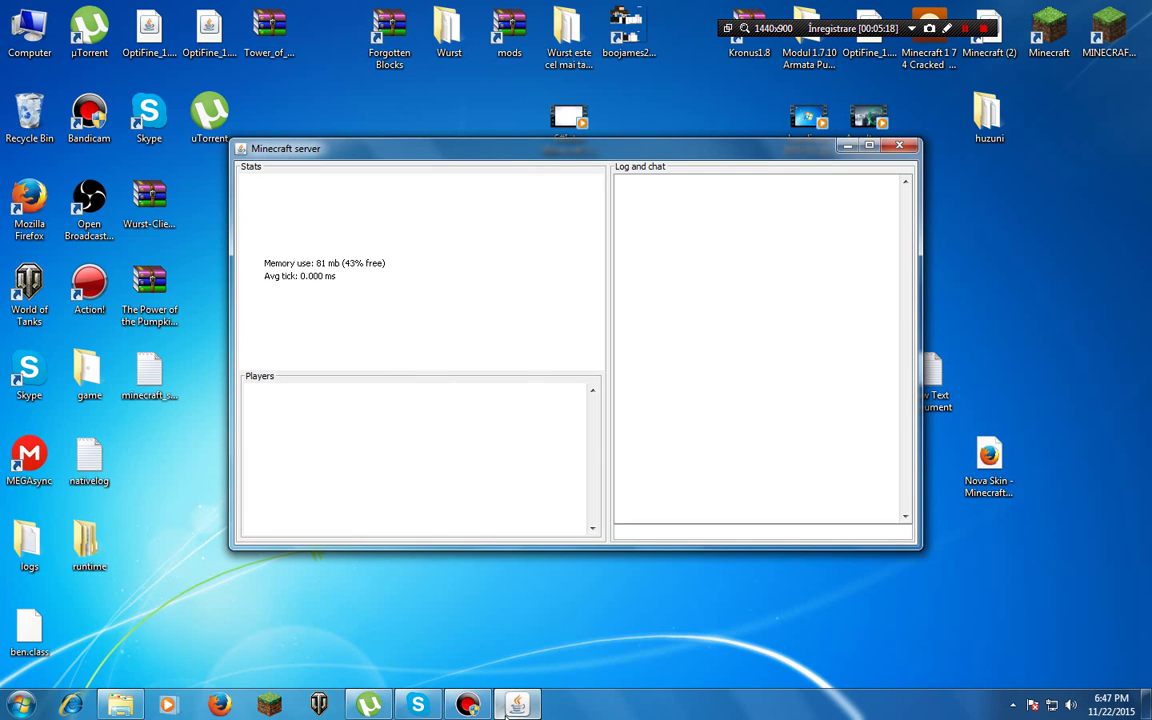
left_click(517, 706)
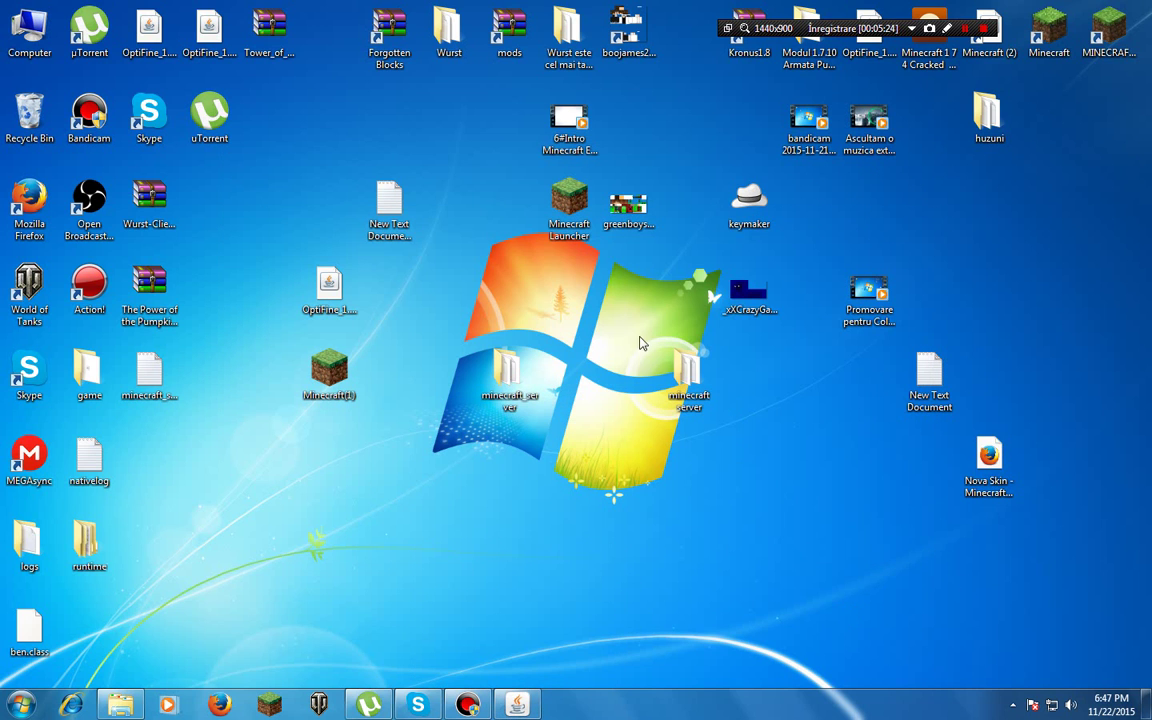
Step: Open the Minecraft Launcher from the desktop and log in with the player's username
right_click(583, 196)
left_click(612, 198)
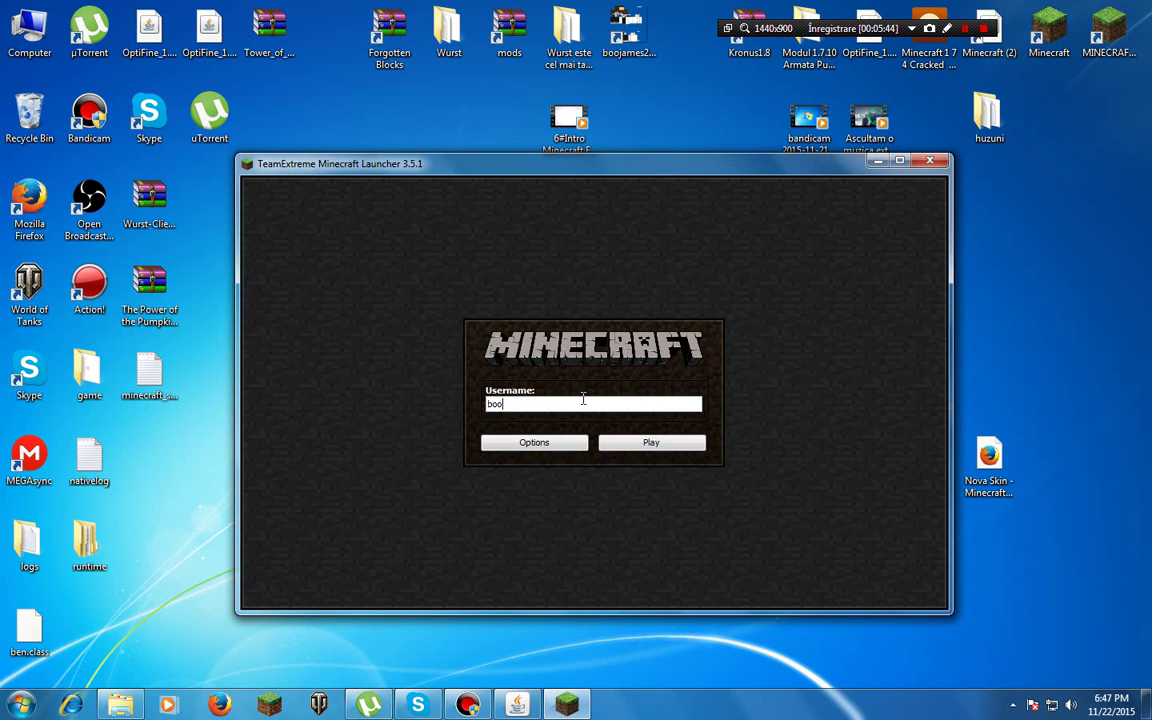
type("james2002")
left_click(650, 442)
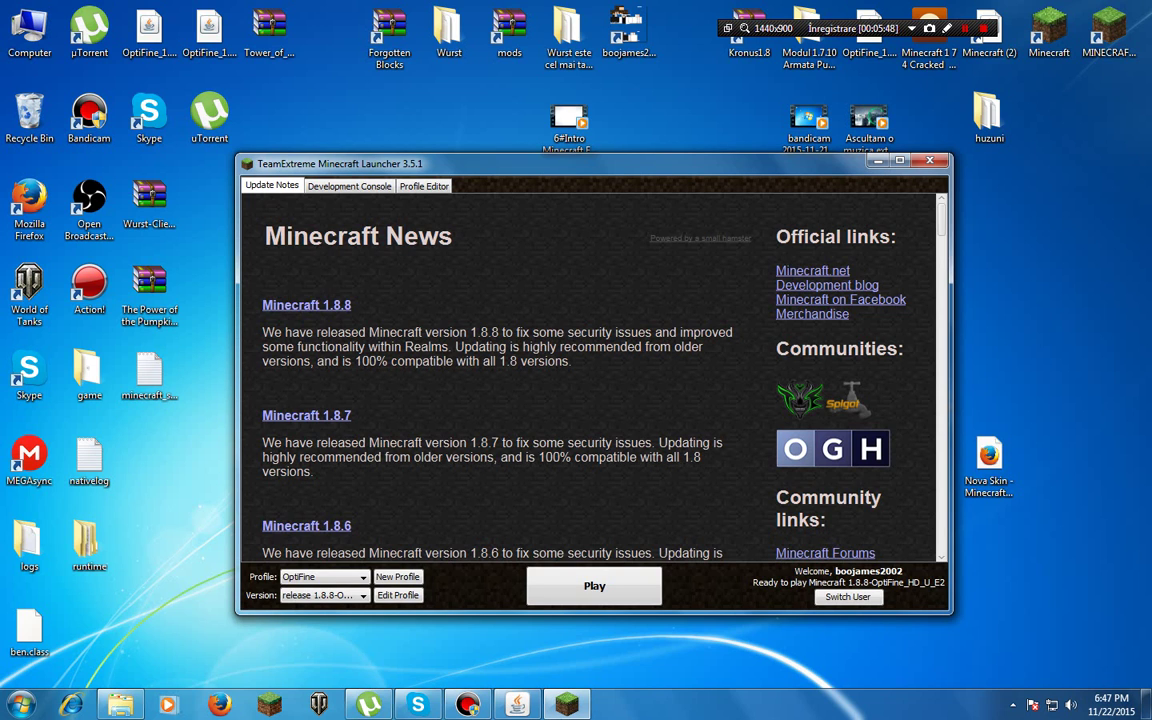
Step: Review the server-ip entry in the server properties file, close the file, and minimize the minecraft_server folder
left_click(118, 705)
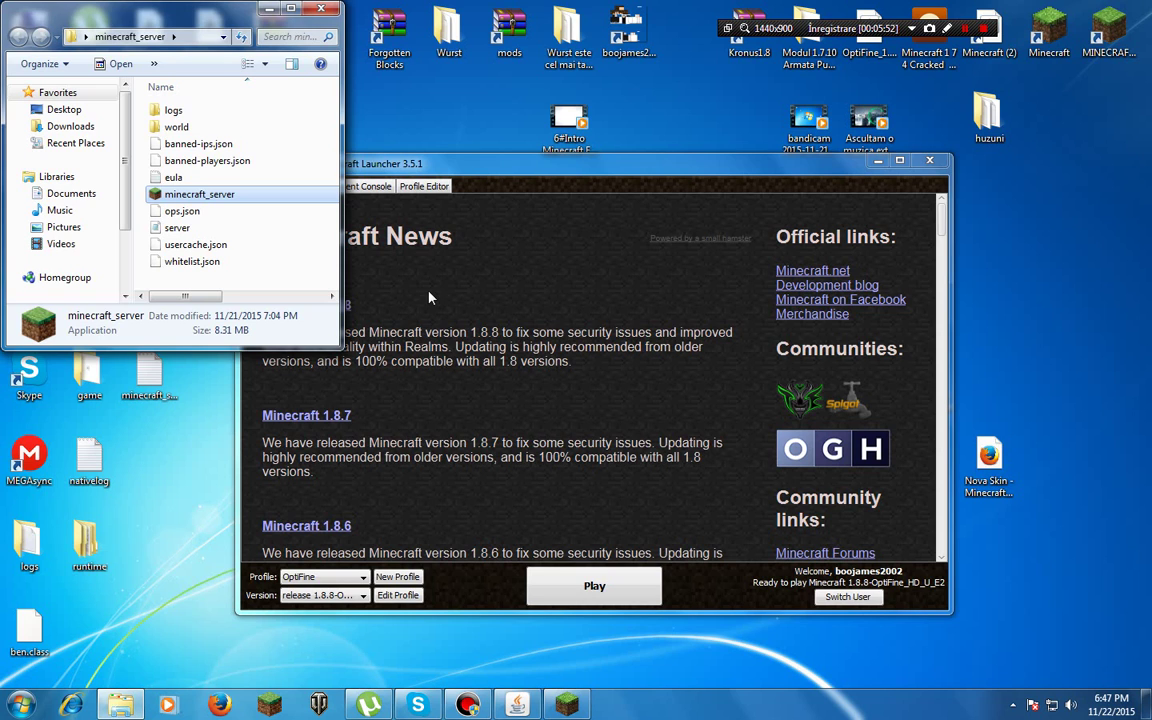
double_click(210, 230)
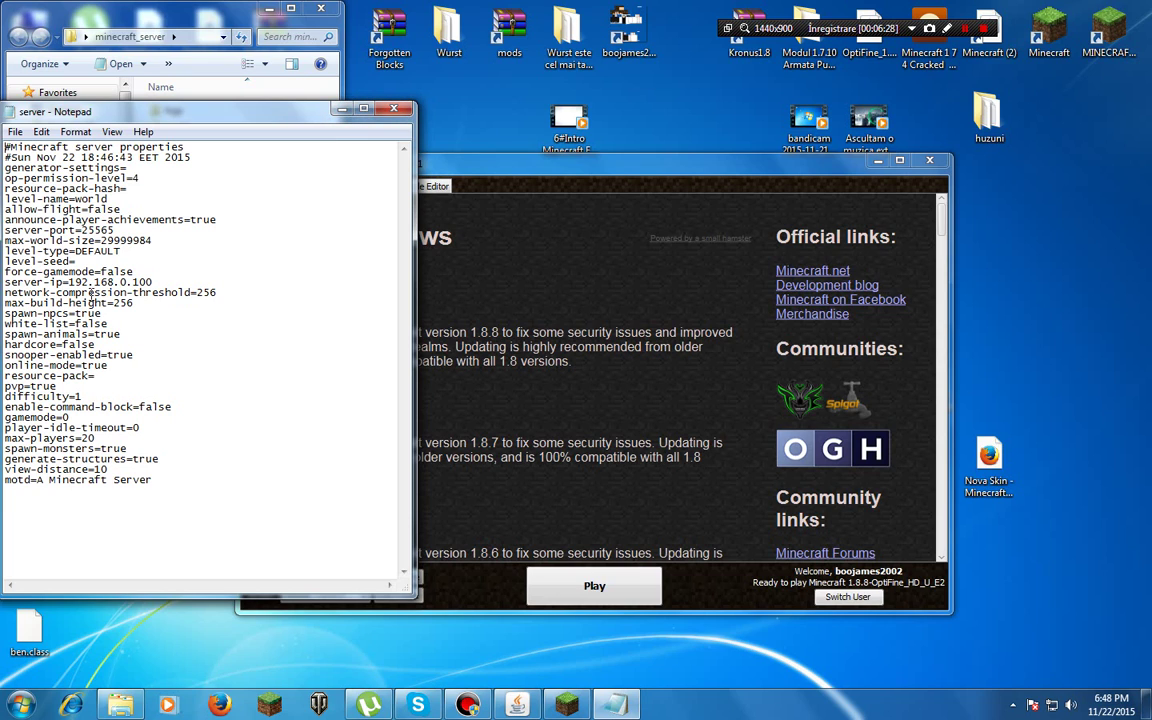
left_click(393, 108)
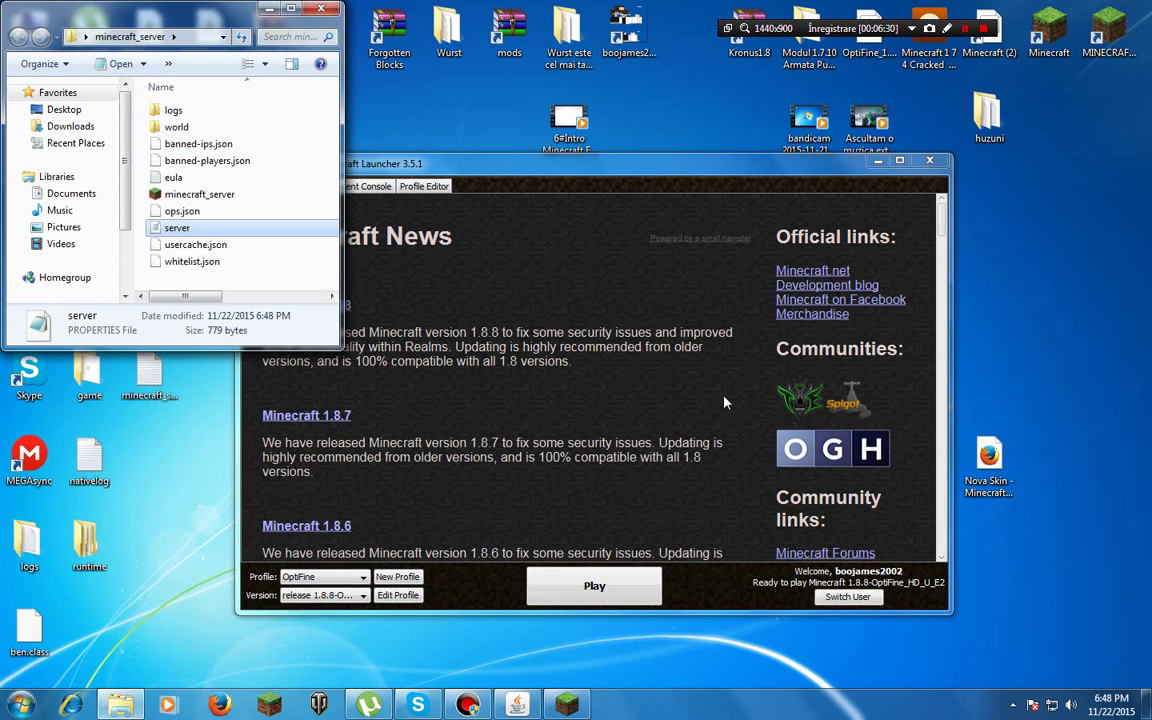
left_click(271, 9)
Step: Start Minecraft 1.8.8 from the launcher using the OptiFine profile
left_click(595, 587)
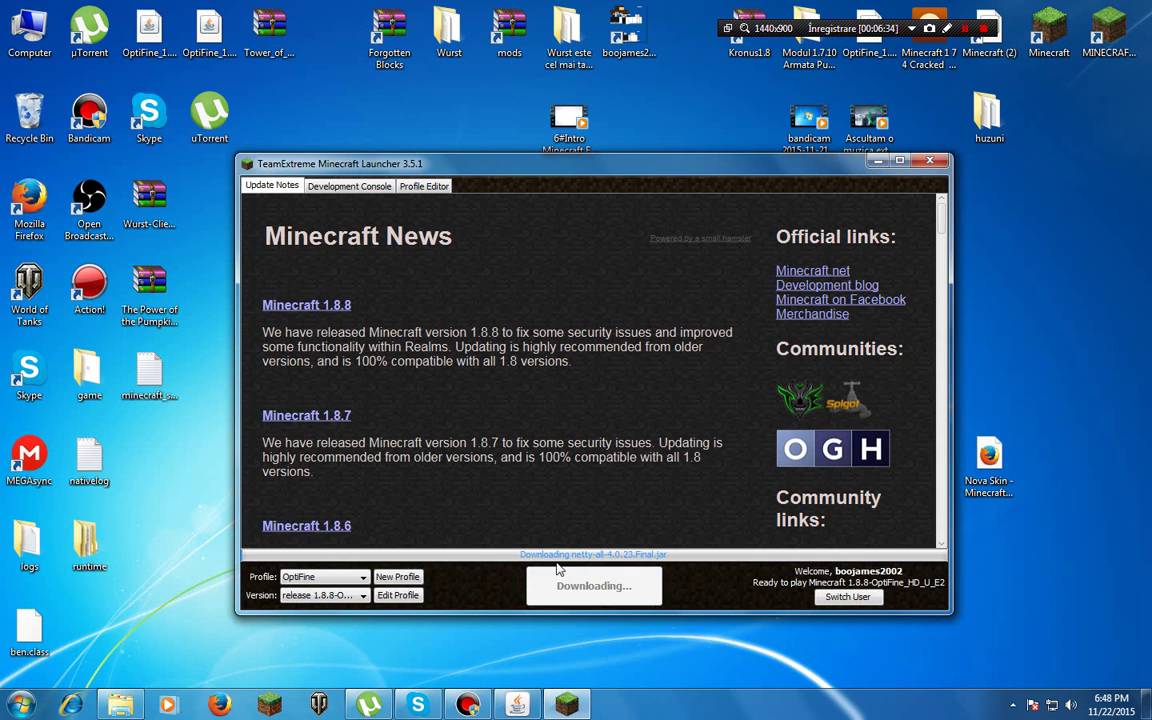